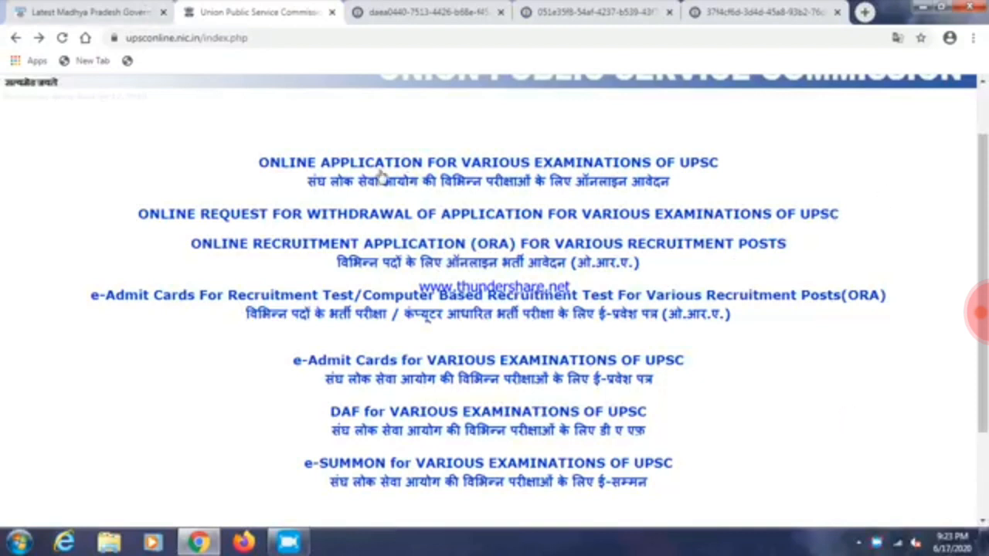
From the examinations open for application, start Part-I registration for the NDA & NA (II) 2020 (NDAII) exam
click(406, 181)
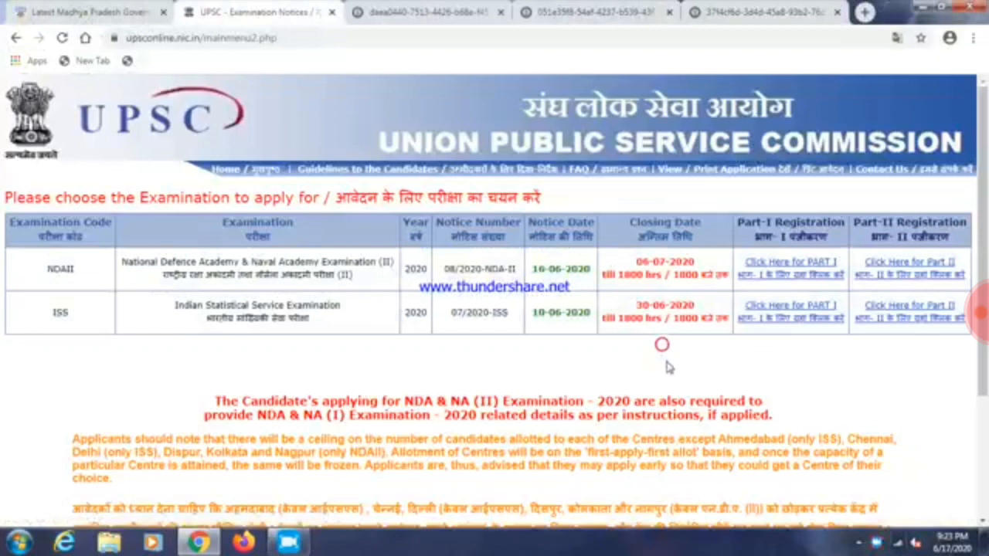
scroll(541, 393, down, 1)
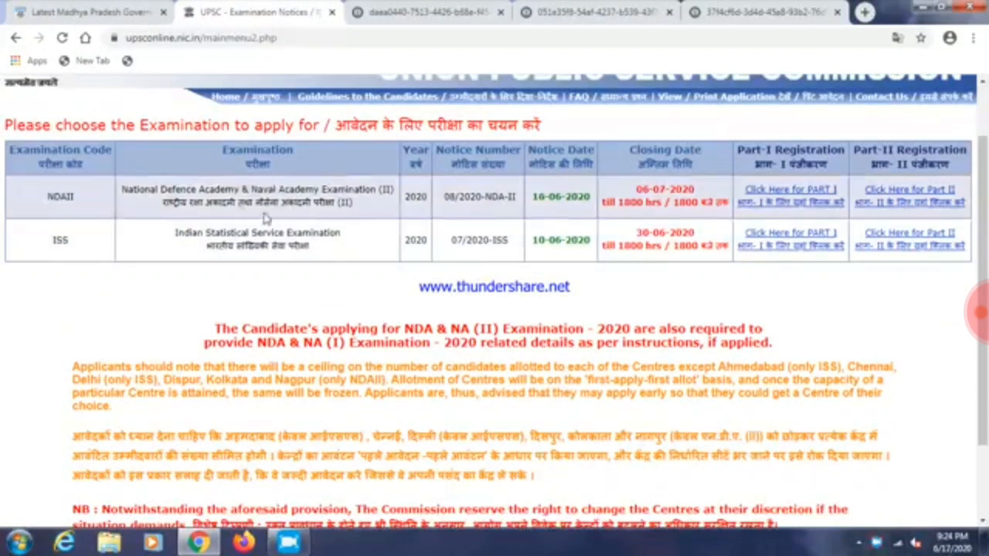
triple_click(203, 188)
click(684, 288)
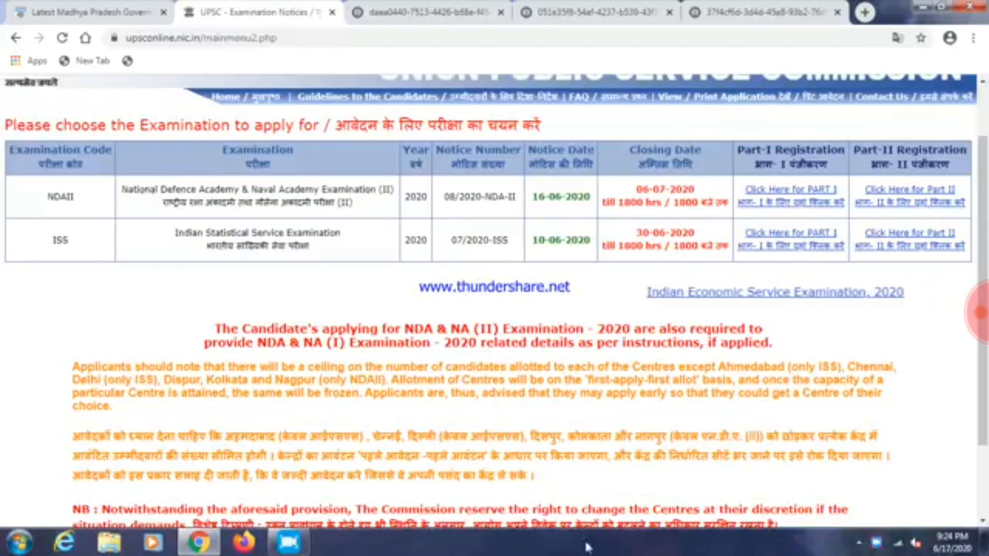
click(790, 192)
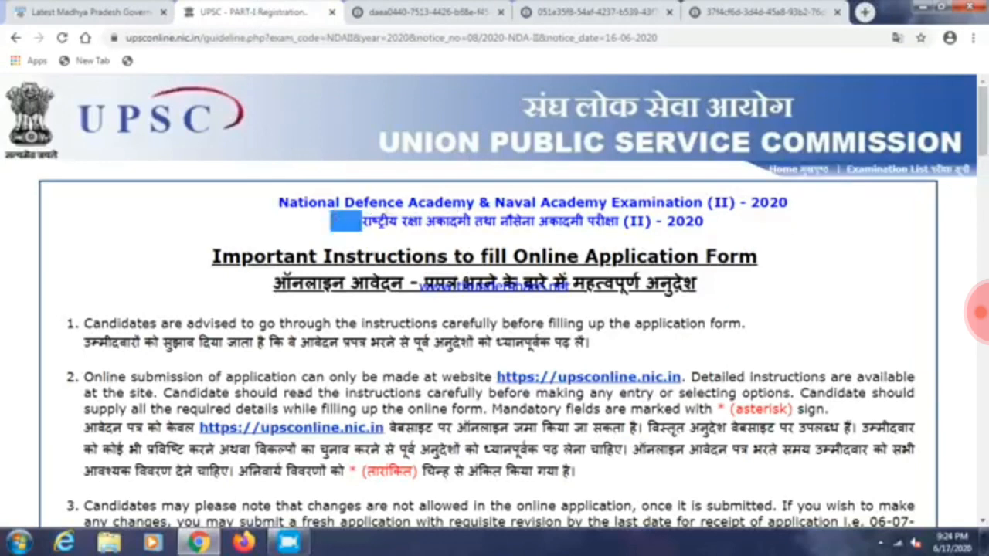
Read the Important Instructions down to item 14, noting its 20 KB limit
scroll(553, 241, down, 3)
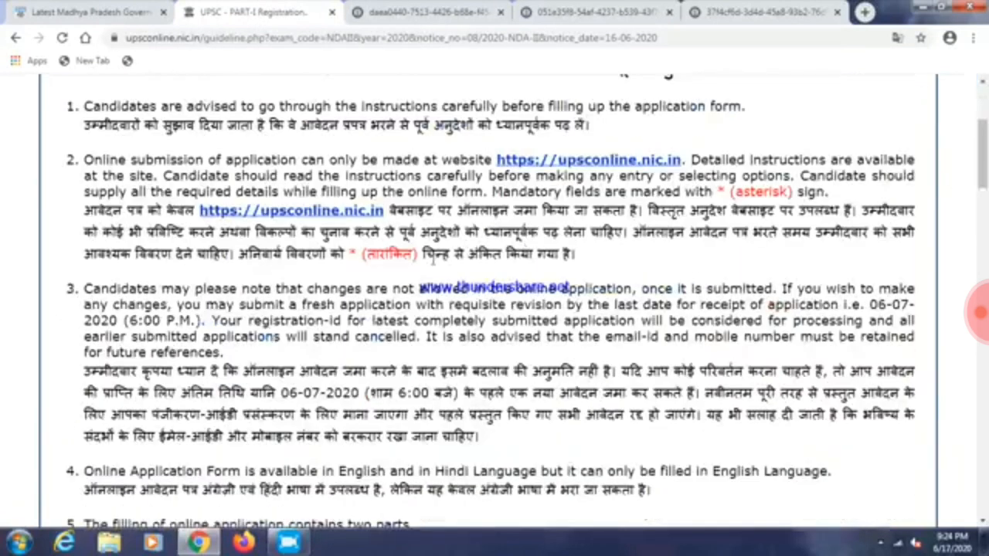
scroll(506, 272, down, 2)
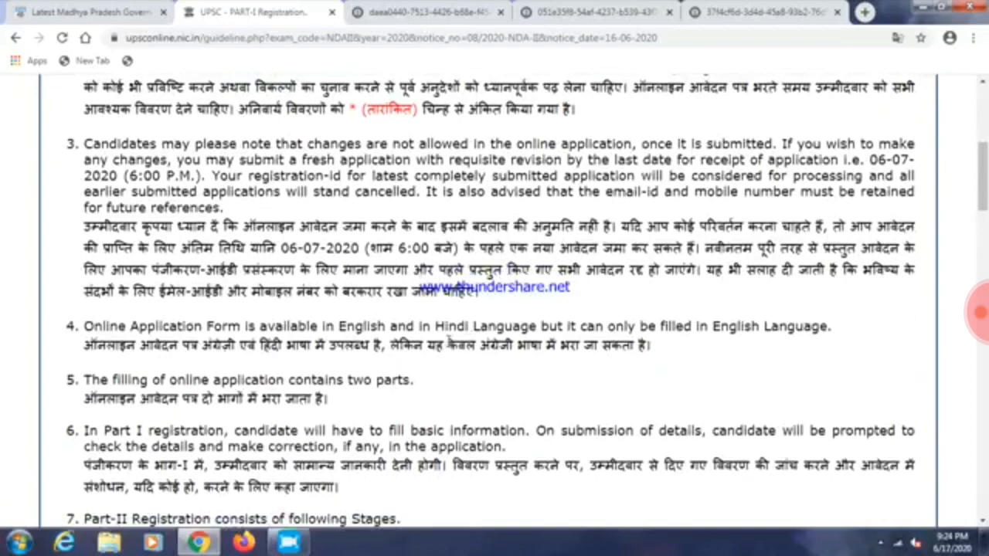
scroll(455, 368, down, 1)
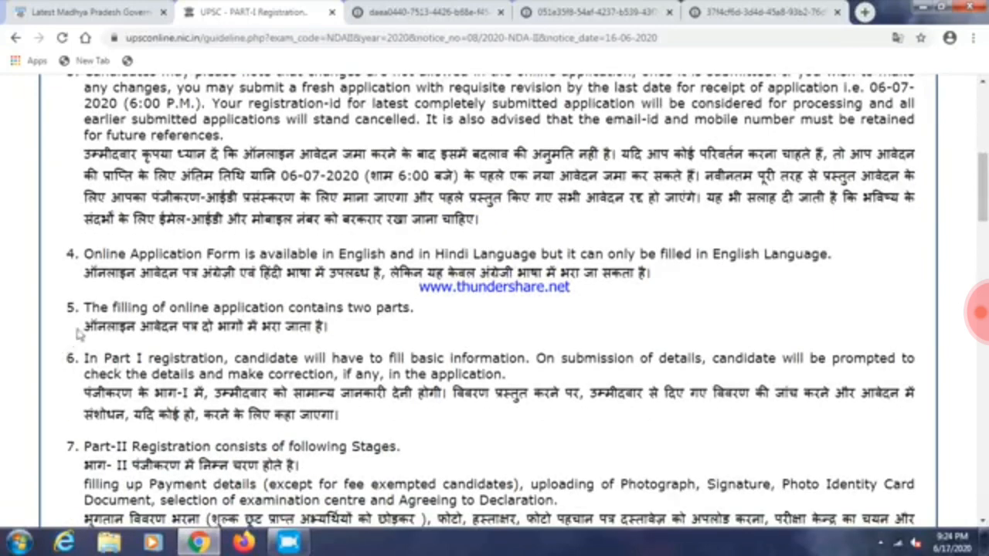
drag(84, 329, 317, 327)
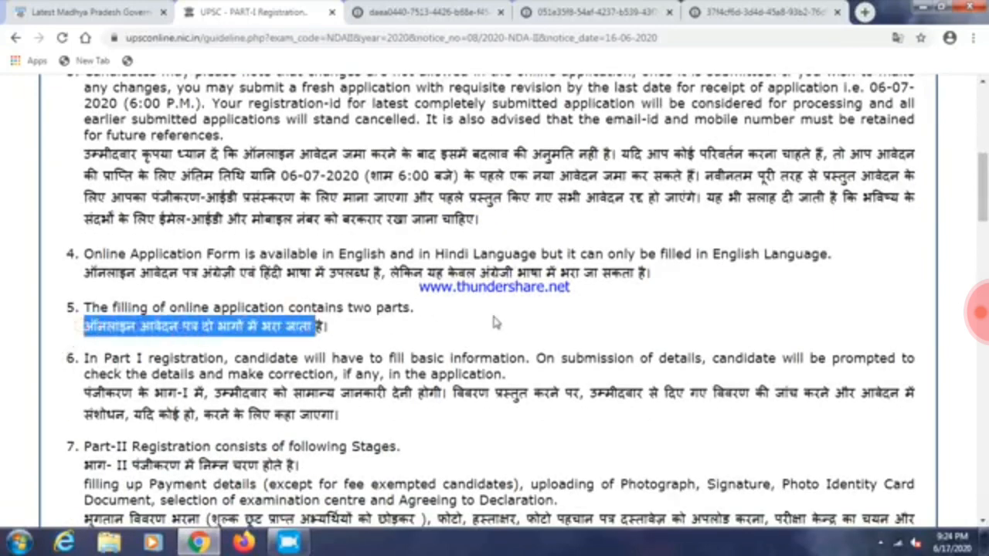
click(495, 319)
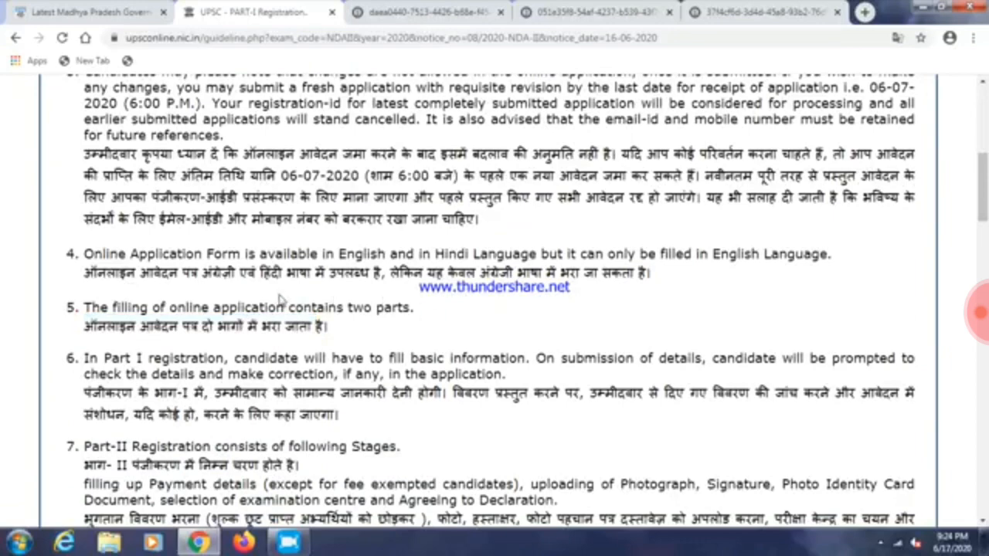
drag(94, 273, 575, 276)
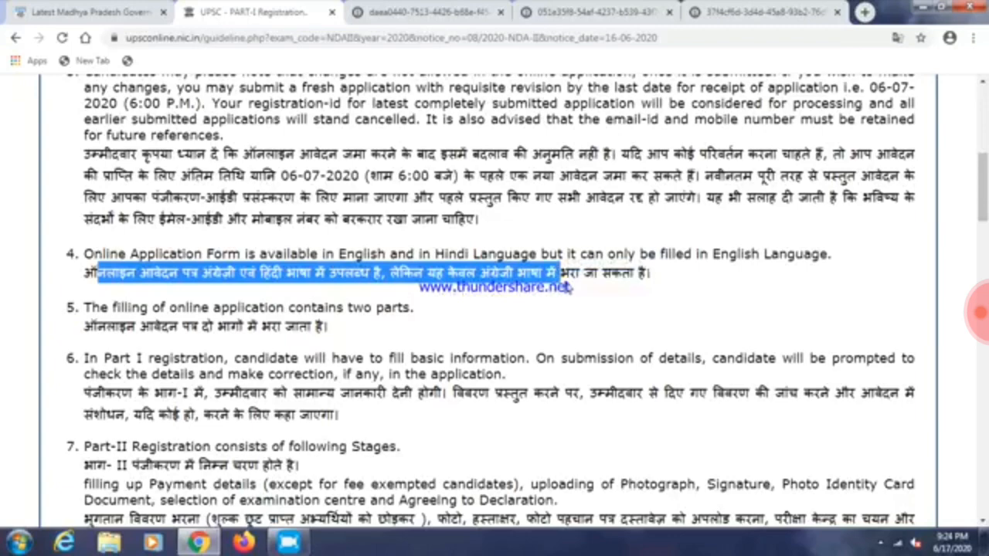
click(590, 286)
scroll(415, 307, down, 2)
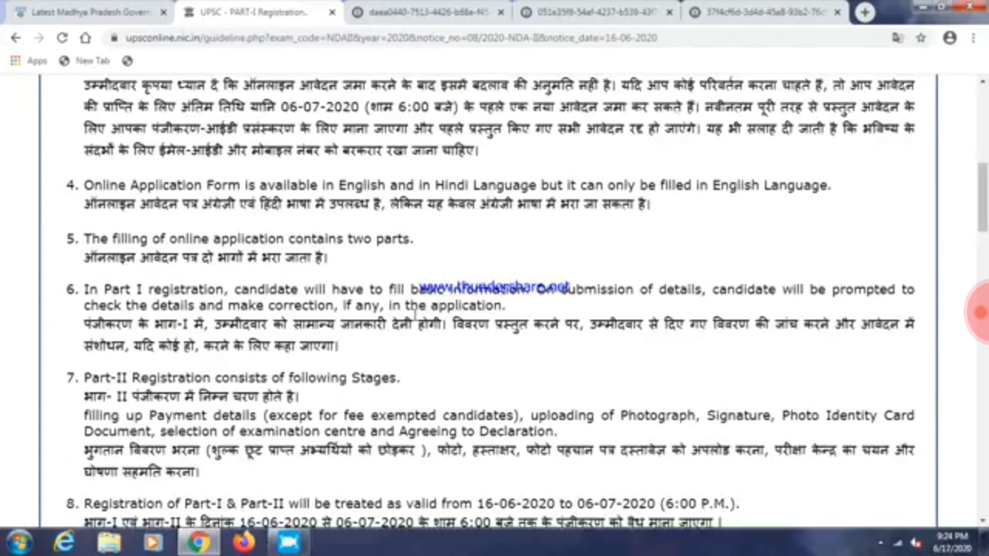
scroll(606, 325, down, 1)
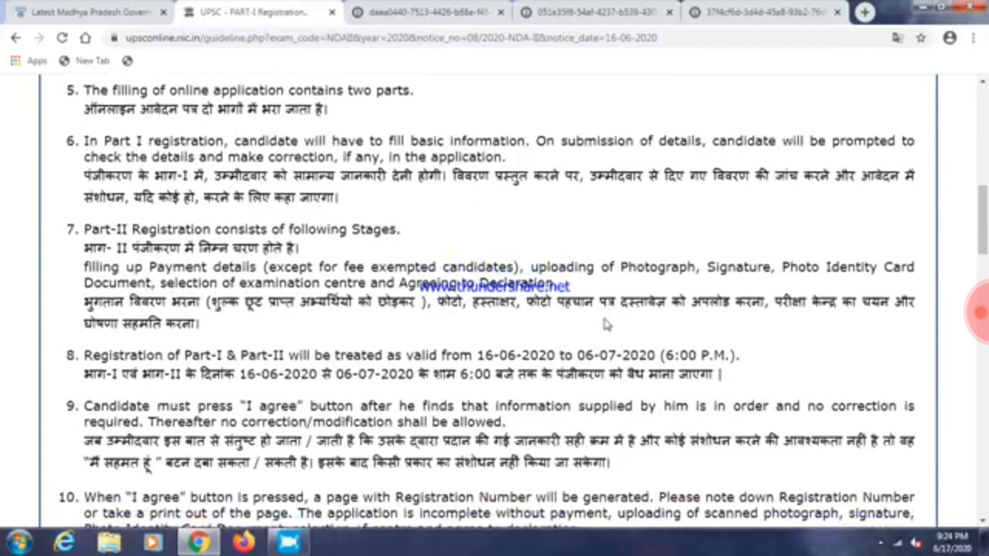
scroll(600, 326, down, 1)
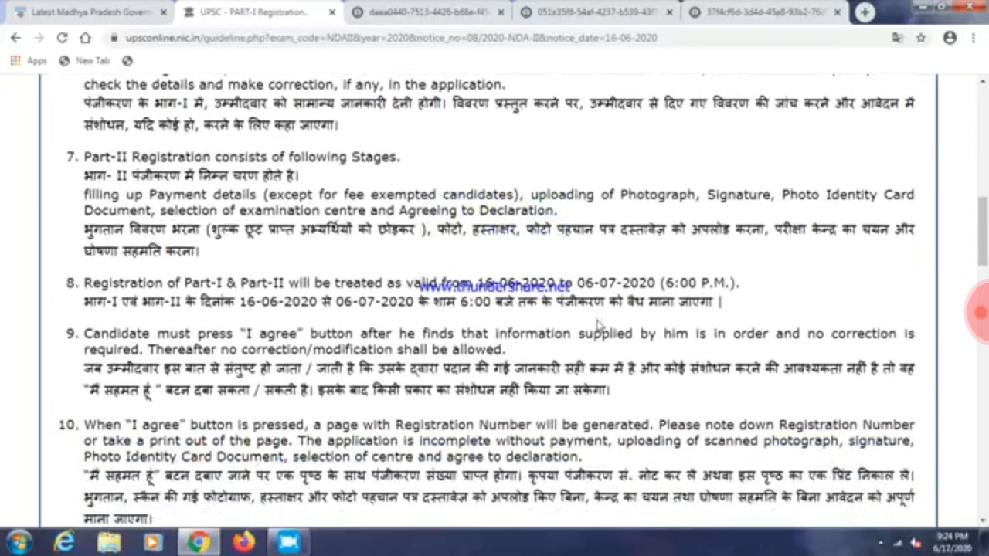
scroll(591, 327, down, 1)
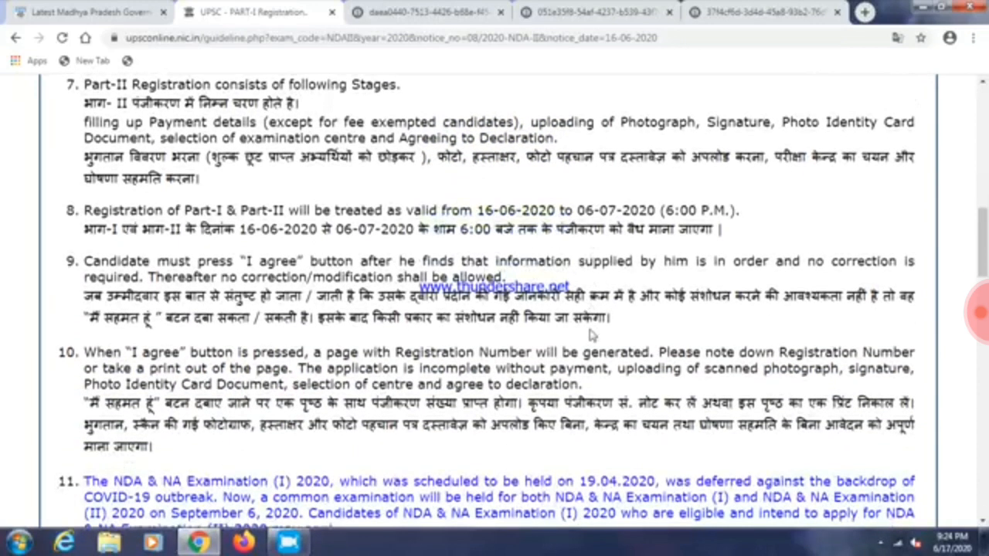
scroll(591, 332, down, 3)
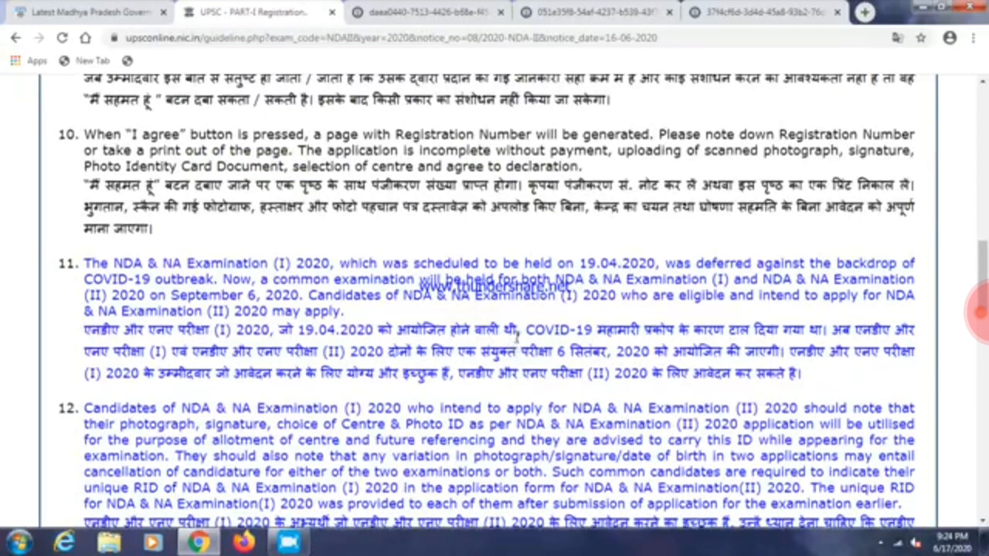
scroll(517, 340, down, 3)
scroll(521, 341, down, 6)
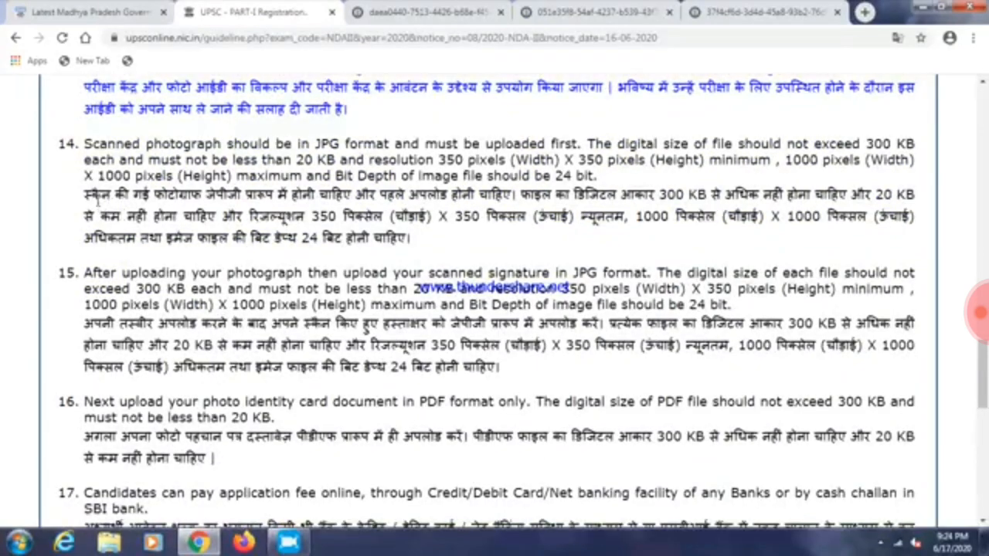
drag(92, 198, 322, 195)
click(368, 194)
drag(861, 194, 887, 195)
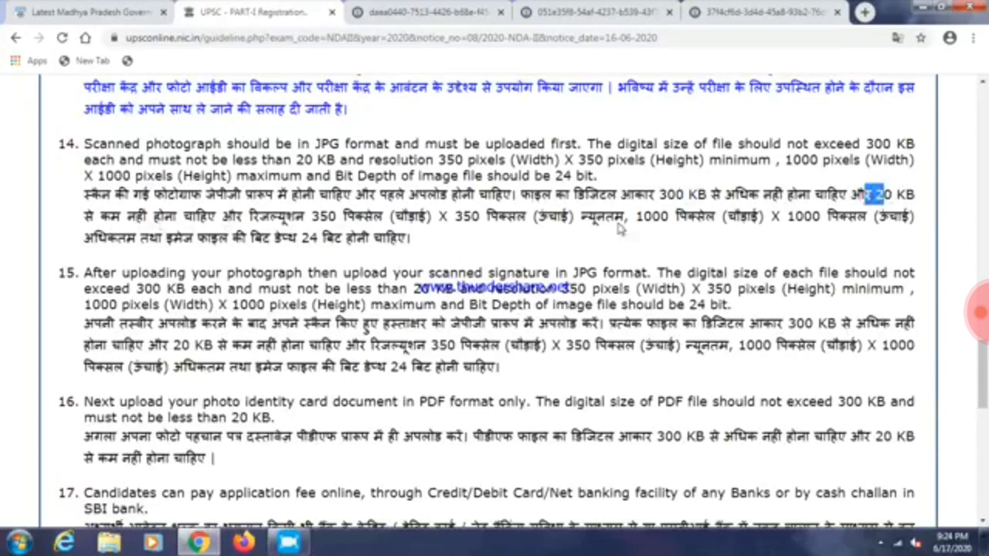
click(360, 260)
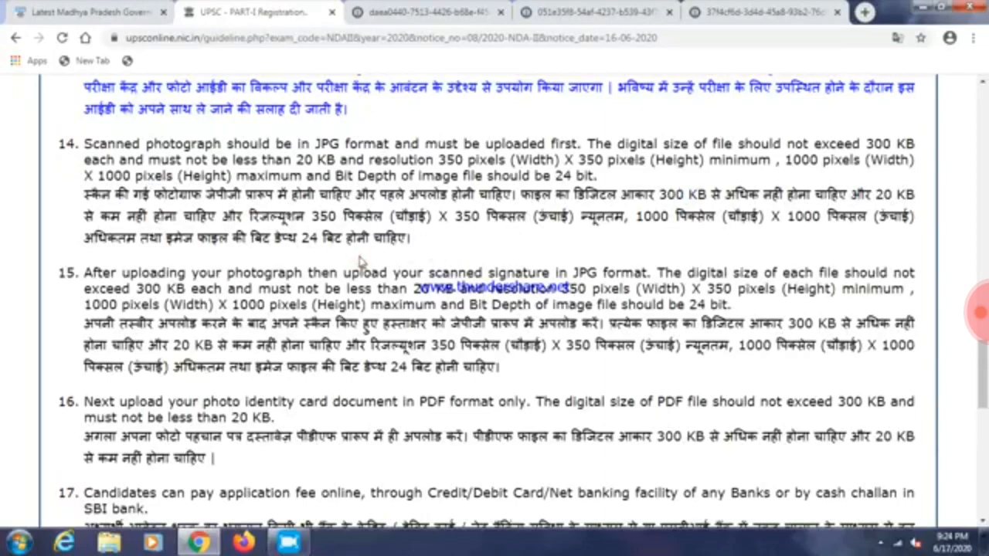
Reach the end of the instructions and confirm them with Yes to open the form
scroll(359, 260, down, 1)
scroll(654, 303, down, 2)
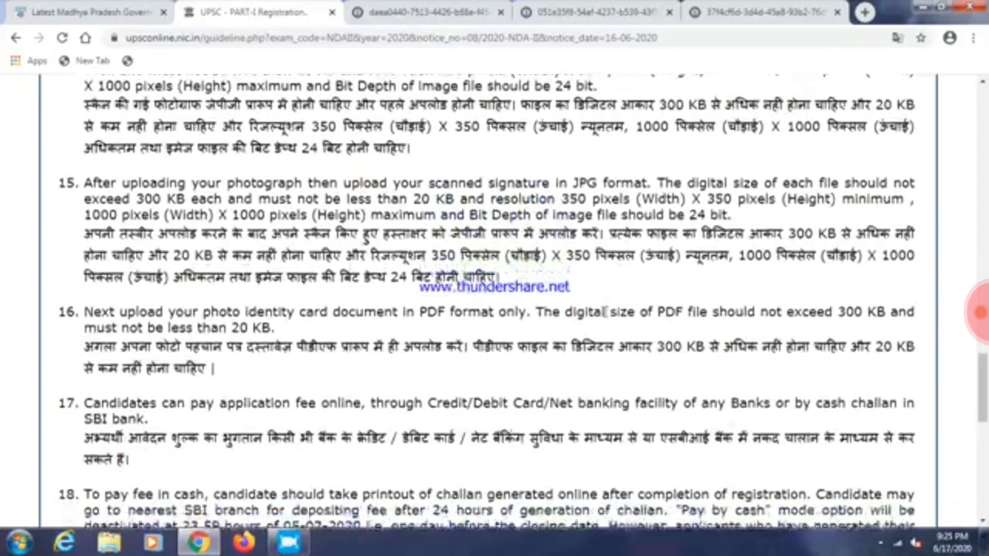
scroll(469, 343, down, 3)
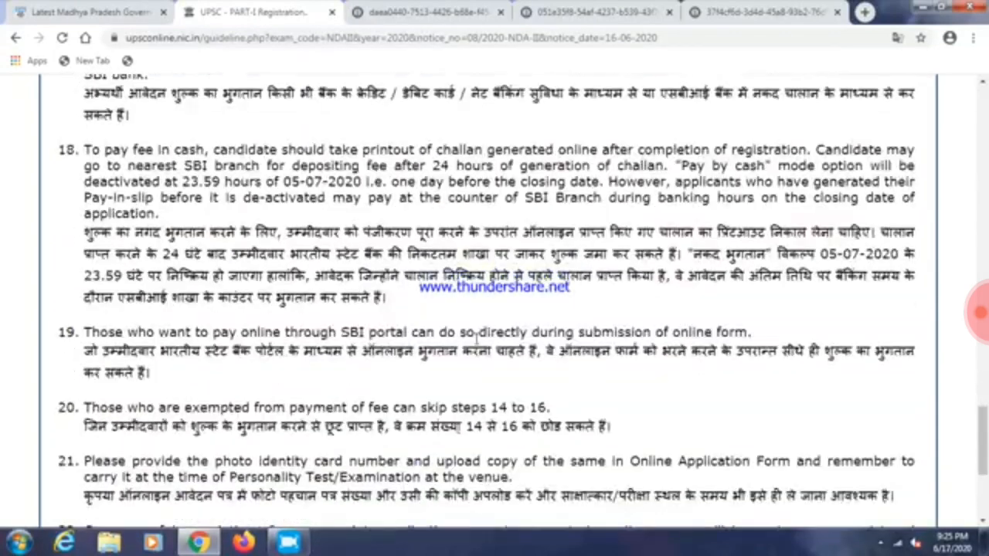
scroll(297, 370, down, 4)
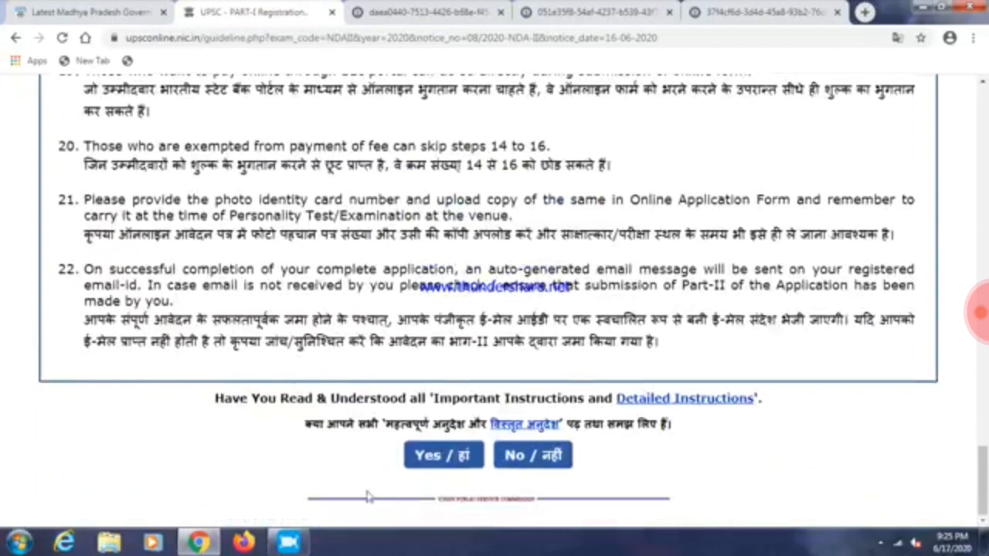
click(459, 455)
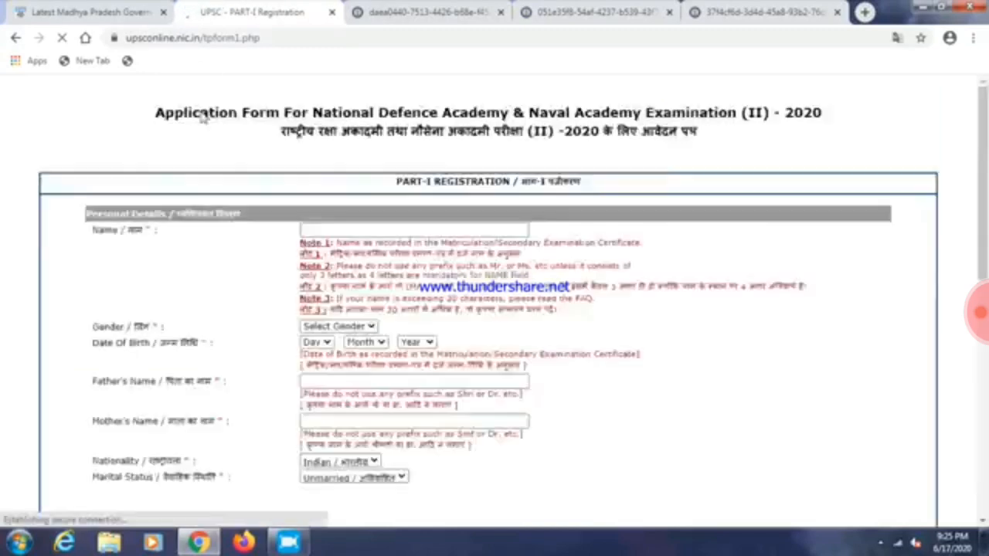
Enter the candidate's full name and set gender to Male
scroll(773, 413, down, 5)
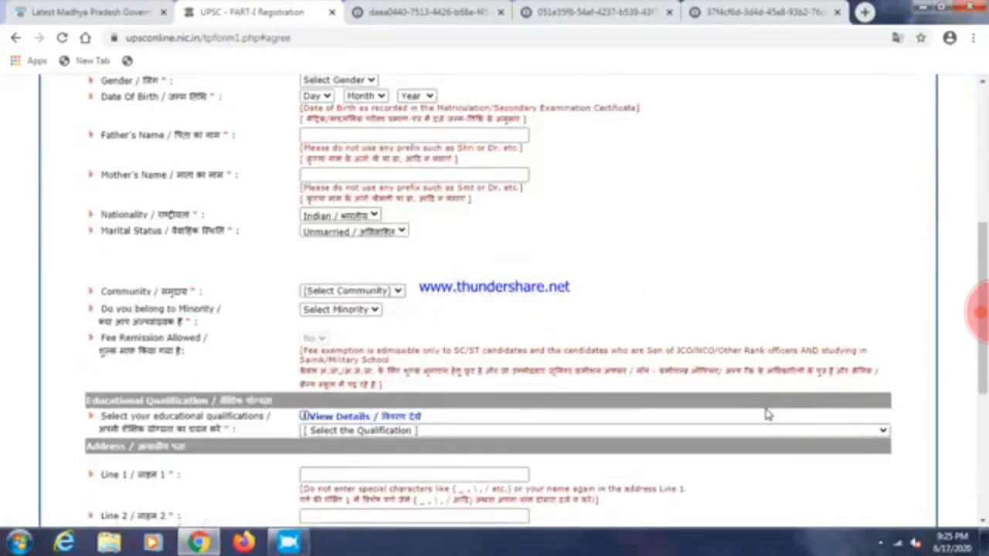
scroll(767, 414, up, 4)
click(371, 272)
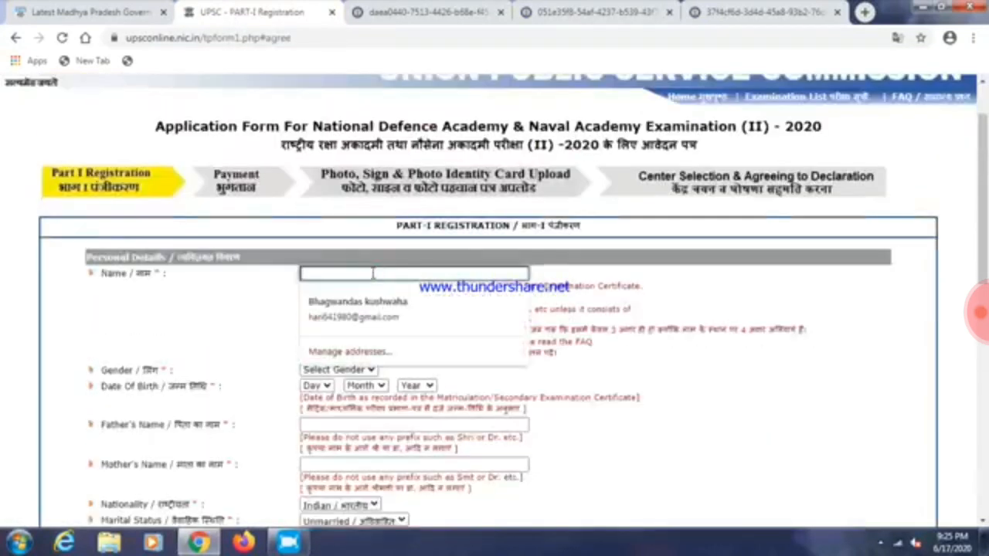
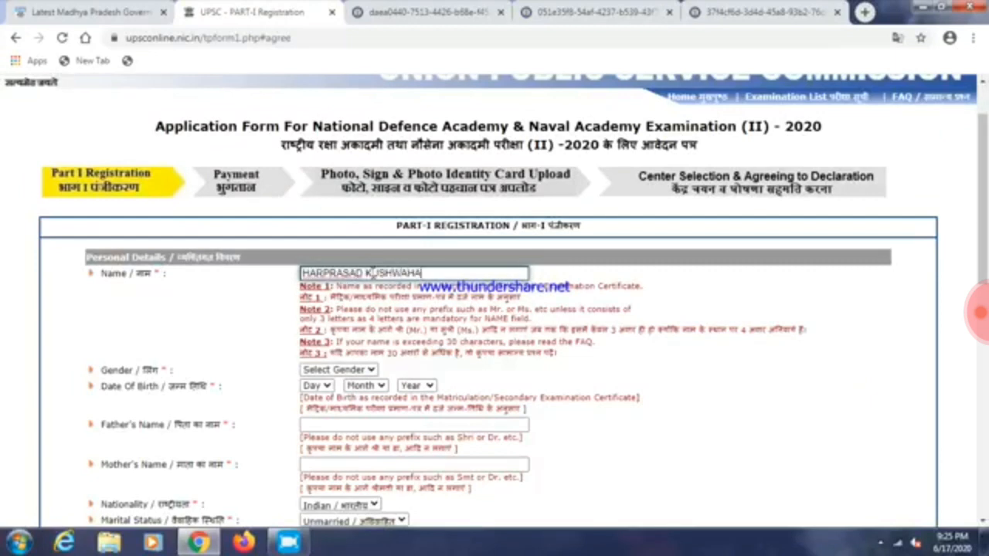
click(689, 393)
click(344, 372)
click(342, 398)
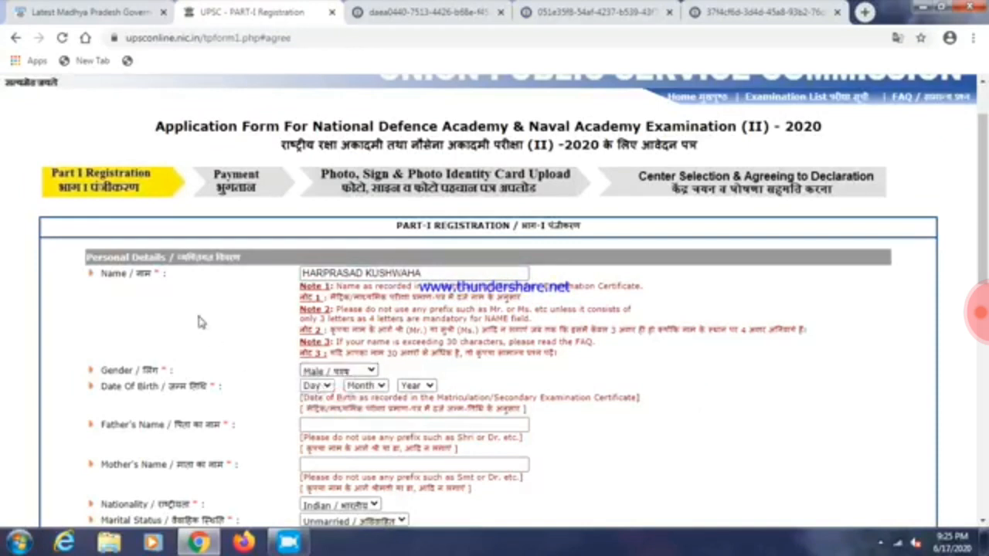
Set the date of birth to 10 Jul 2003
click(323, 386)
click(315, 275)
click(377, 386)
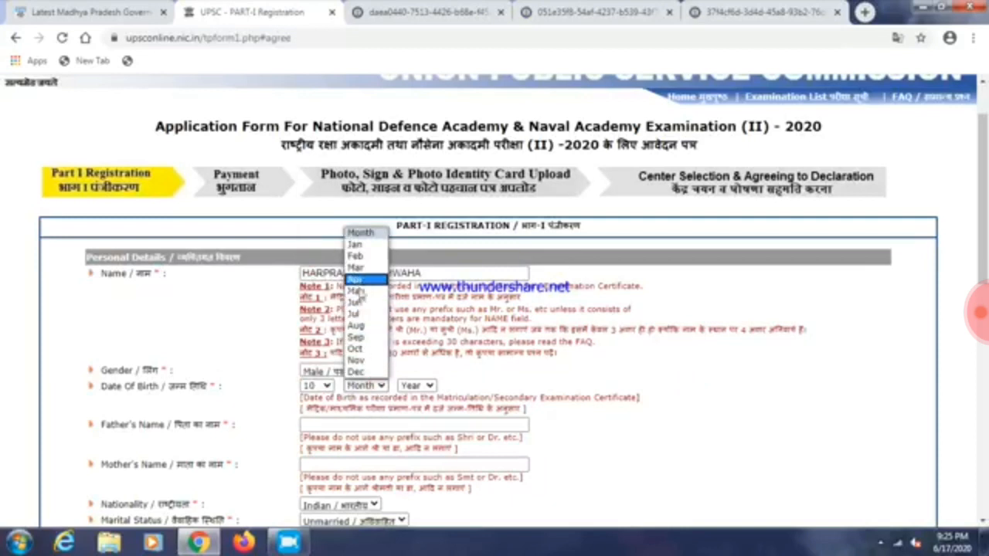
click(355, 315)
click(417, 386)
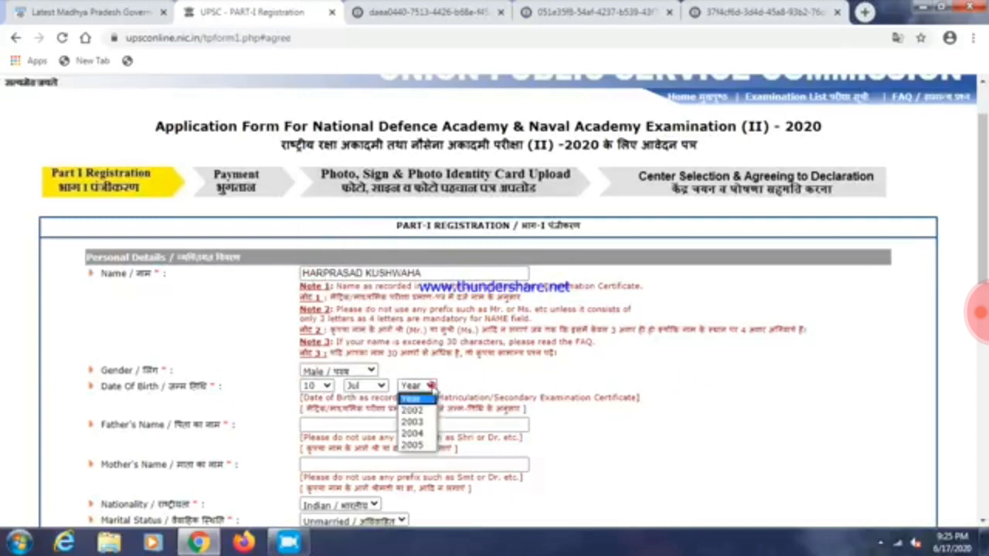
click(417, 423)
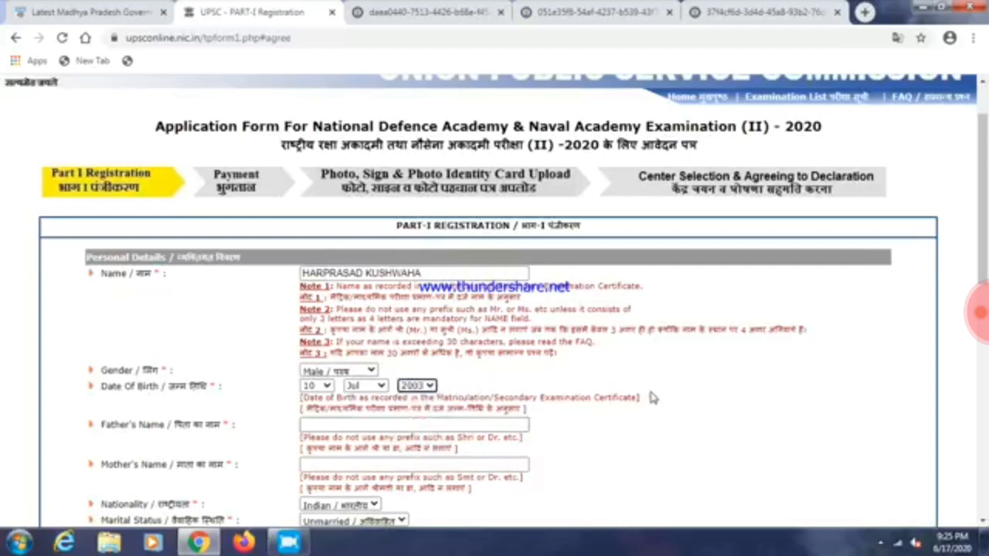
scroll(384, 375, down, 1)
click(364, 352)
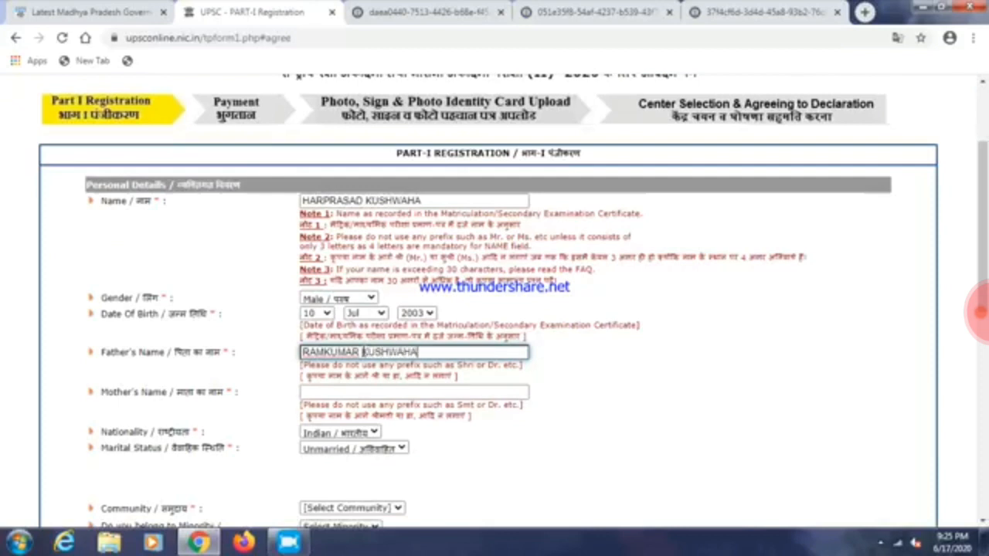
Enter the father's name and the mother's name
key(Tab)
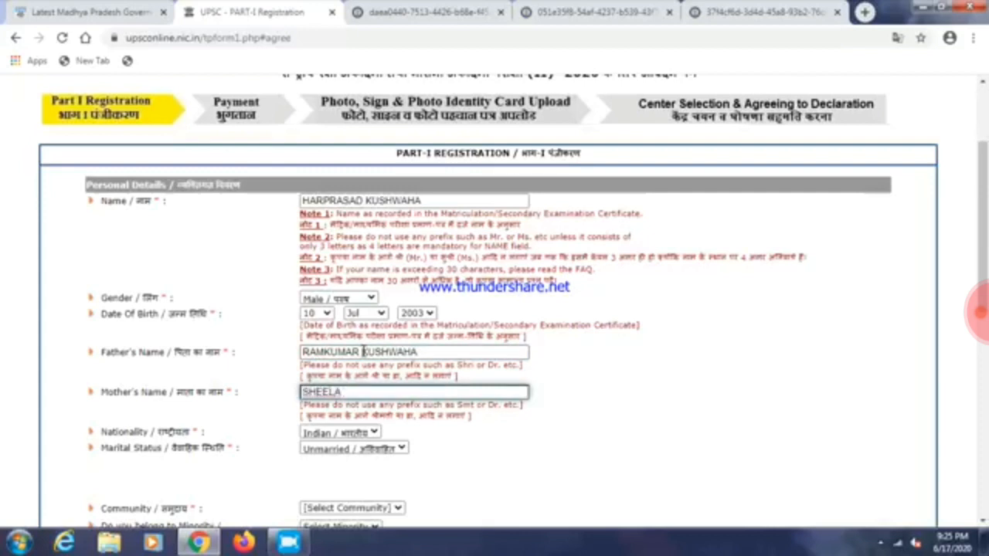
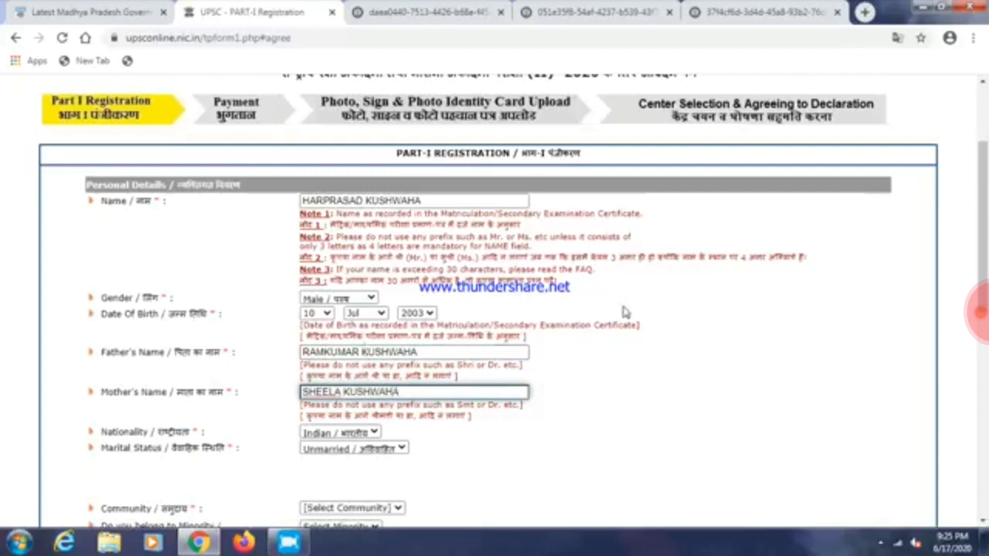
click(630, 394)
Set community to OBC and answer No to the creamy layer question
scroll(623, 412, down, 2)
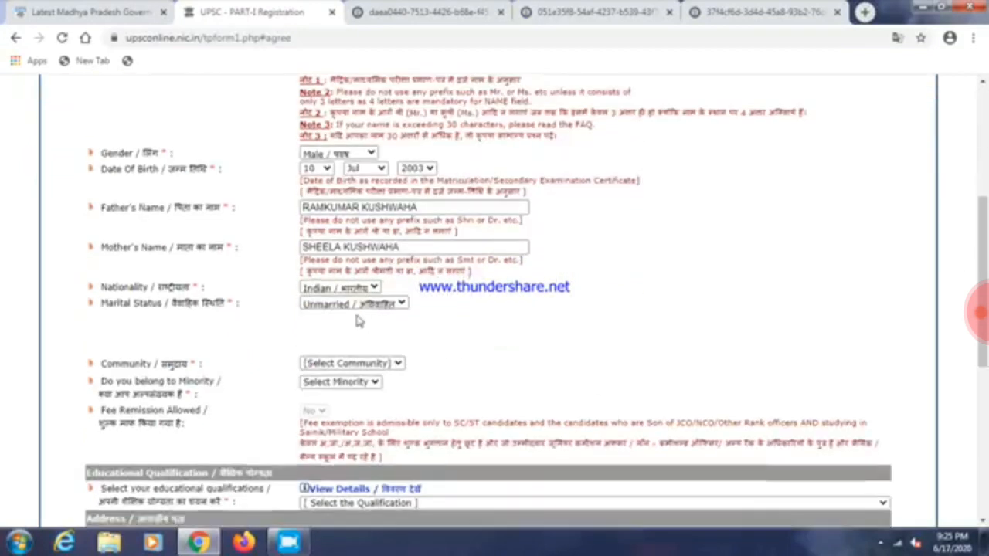
scroll(476, 344, down, 1)
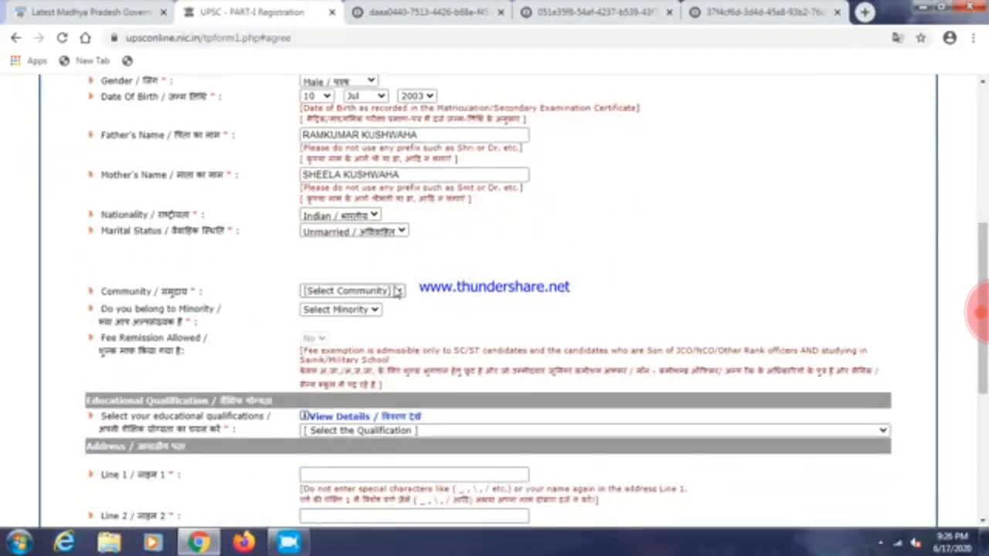
click(387, 290)
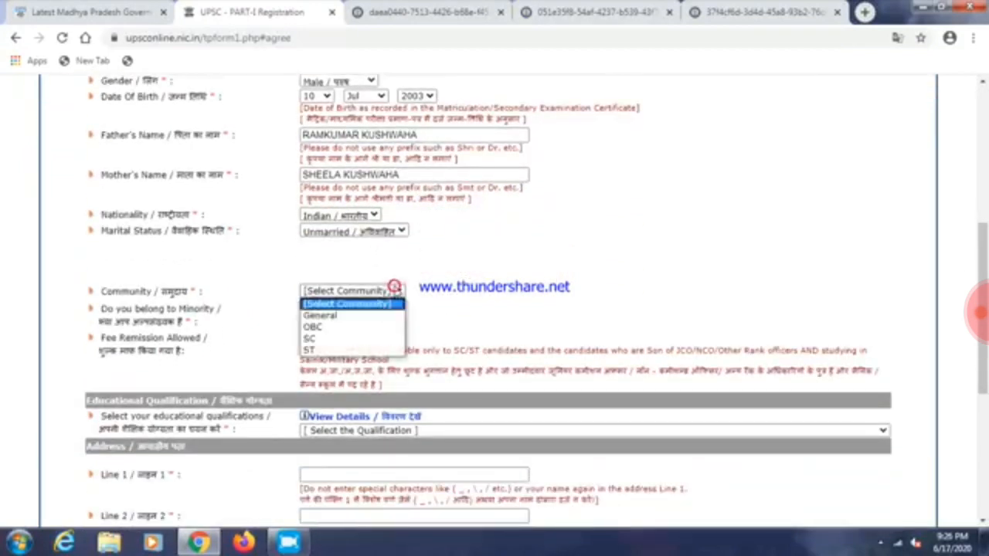
click(347, 331)
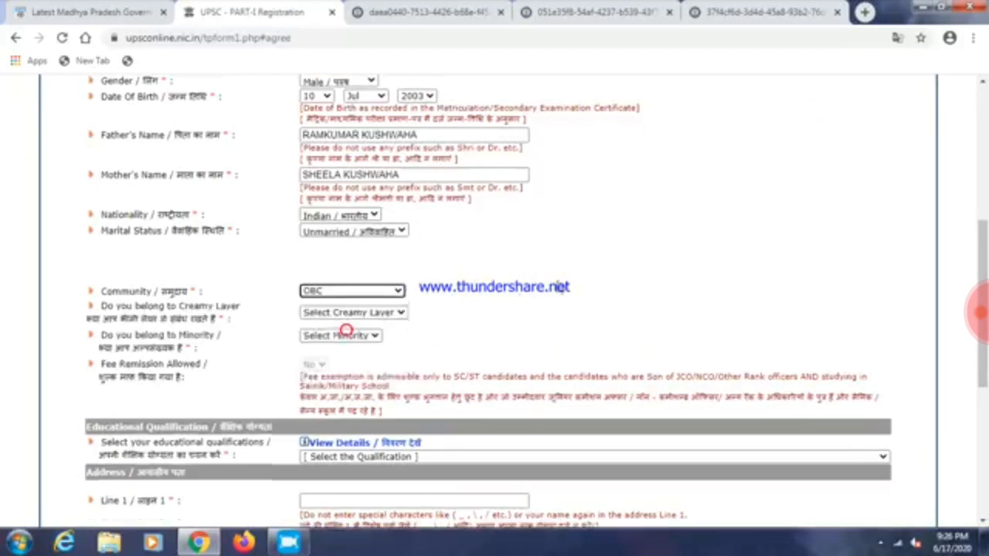
click(386, 315)
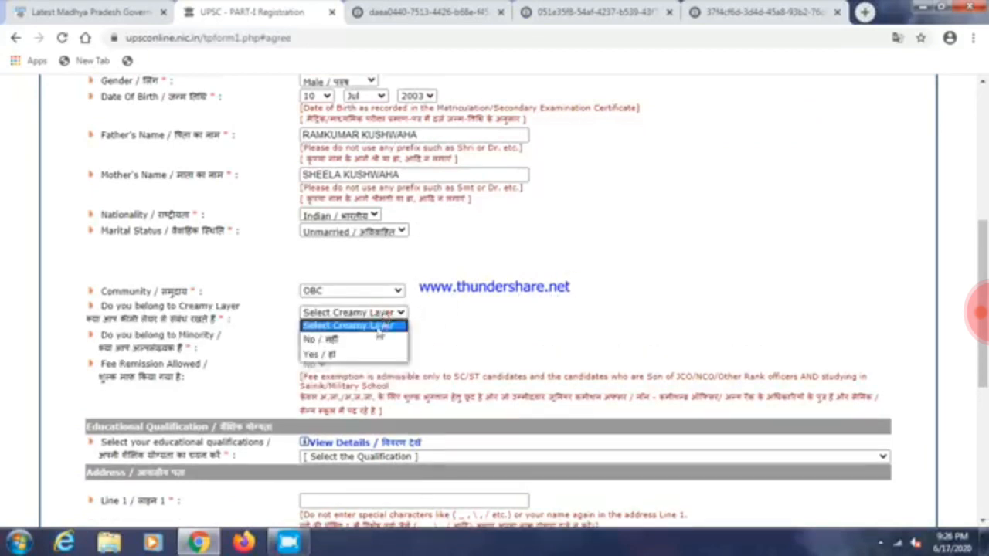
click(374, 338)
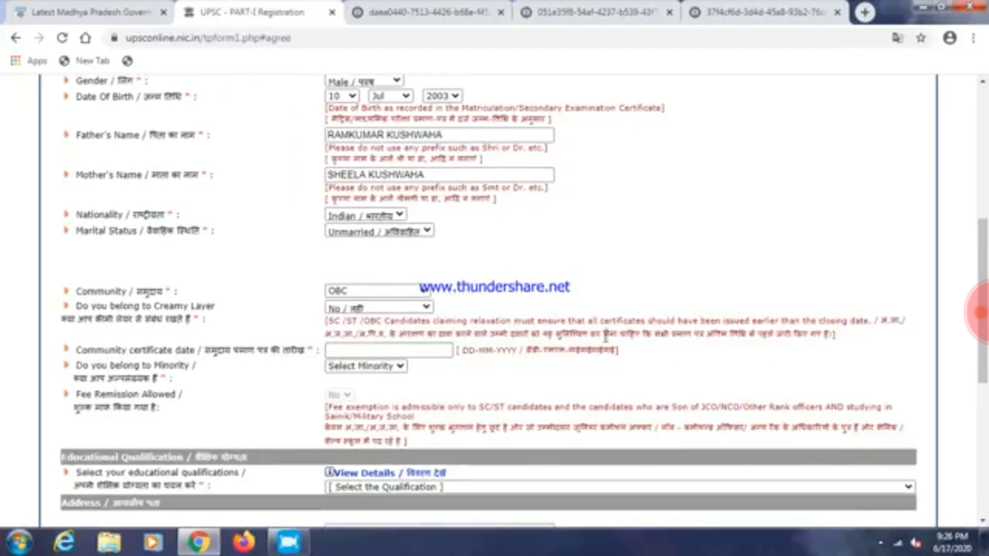
click(394, 350)
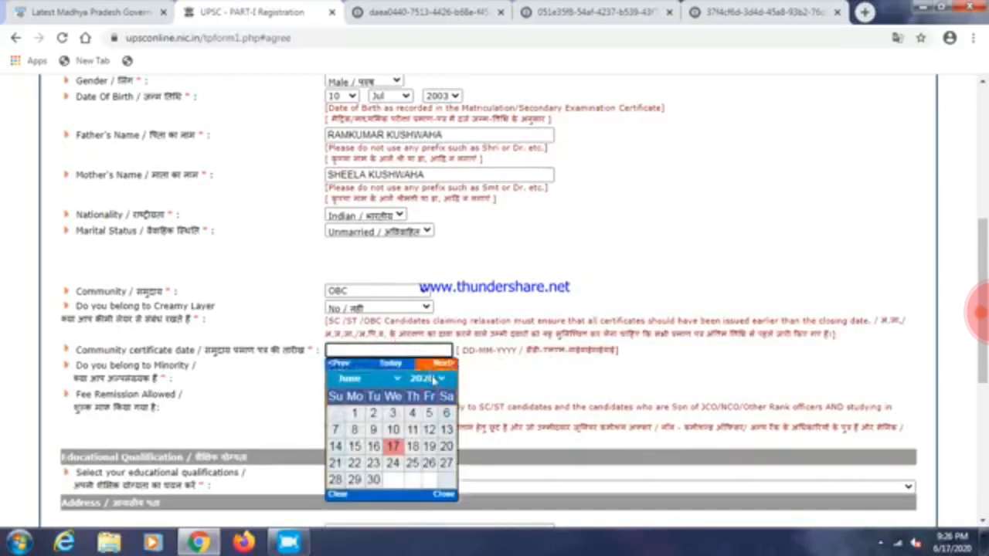
Set the community certificate date to 10-06-2020 and answer No to minority
click(392, 429)
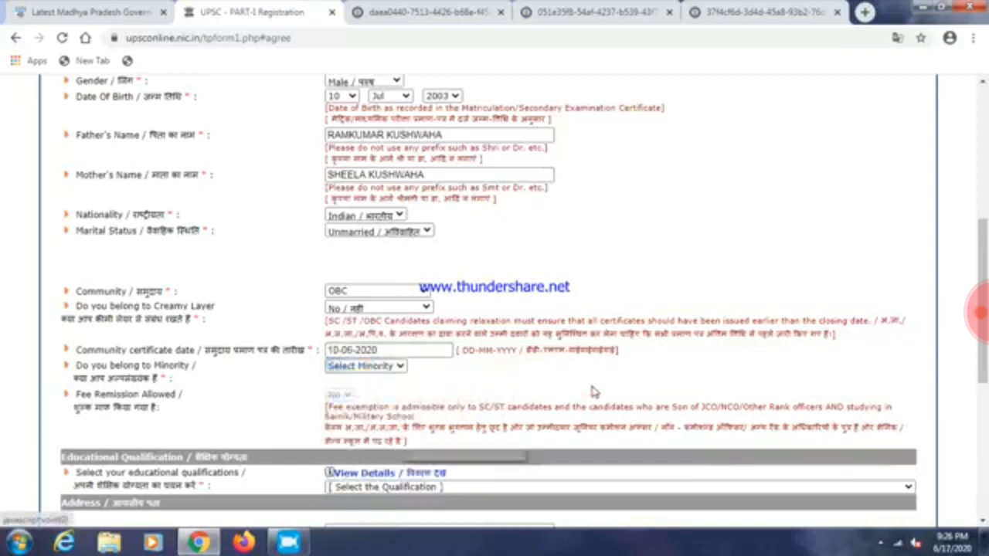
scroll(592, 386, down, 2)
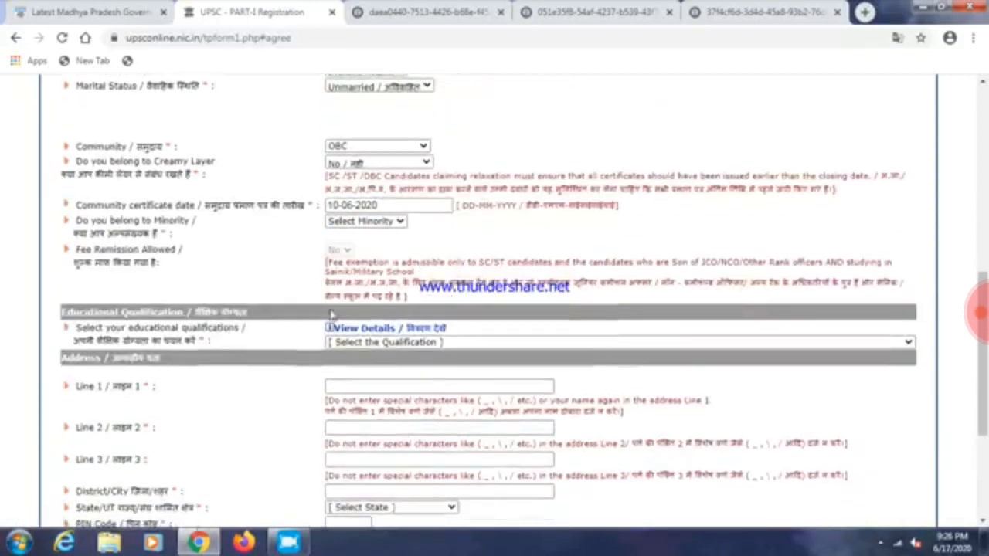
click(347, 224)
click(344, 249)
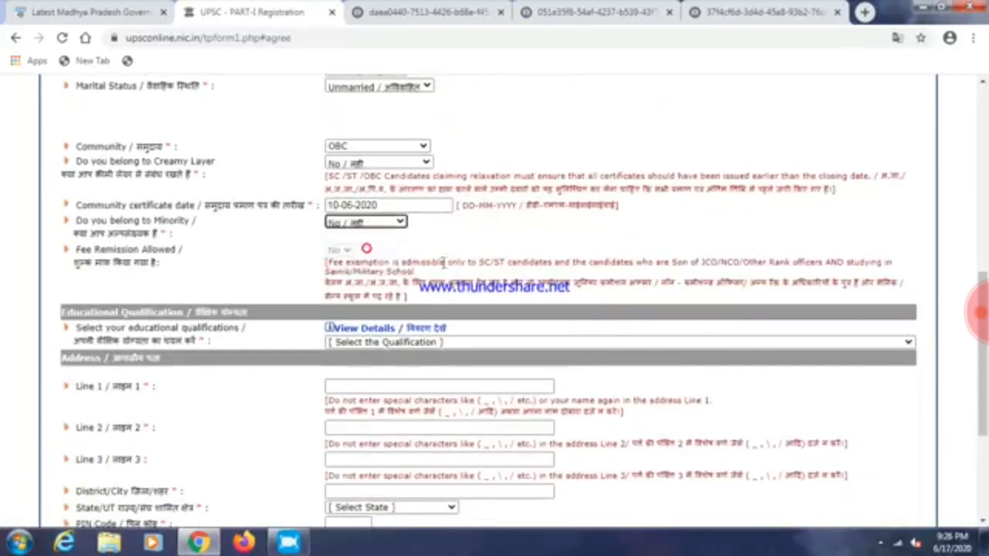
Look over the educational qualification options without choosing one
scroll(306, 288, down, 1)
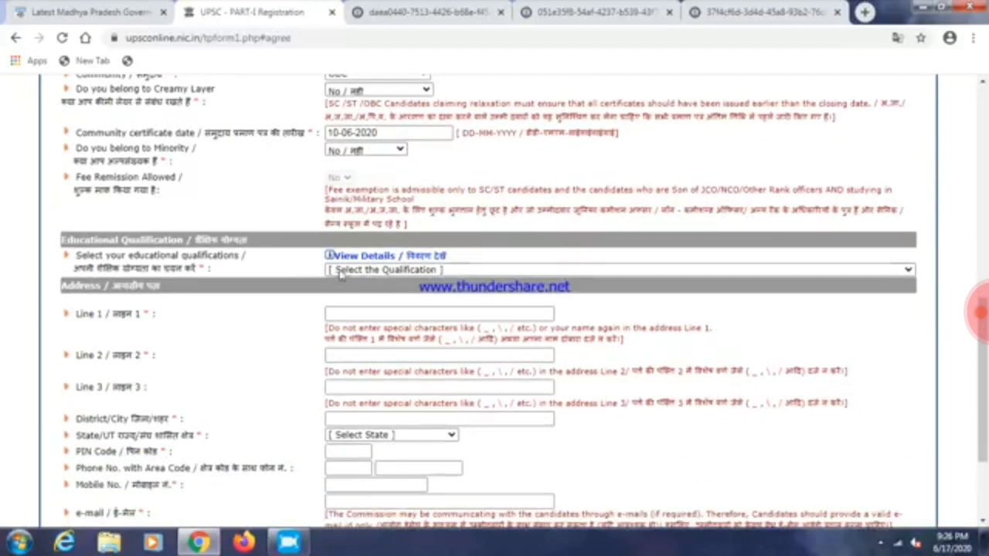
drag(81, 256, 229, 257)
click(247, 316)
click(574, 269)
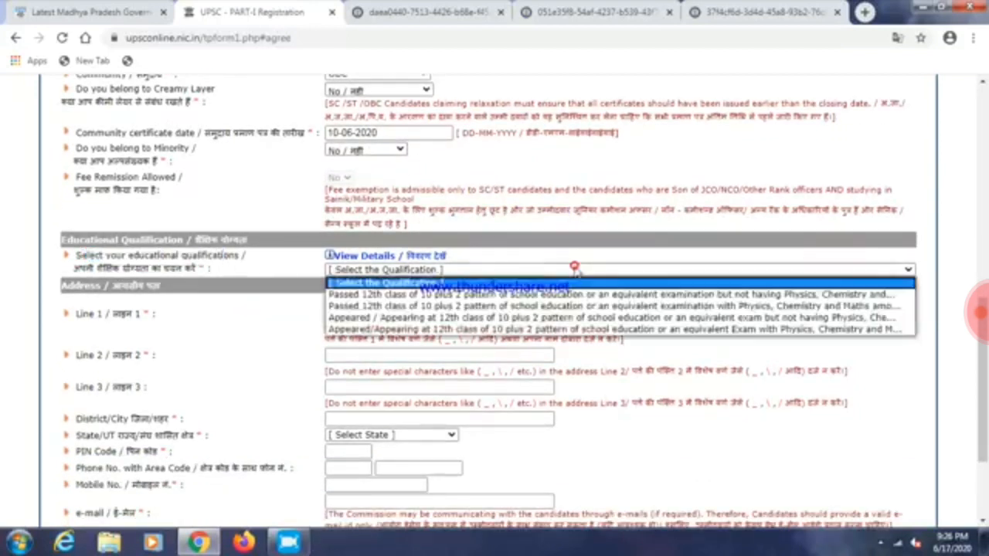
click(275, 319)
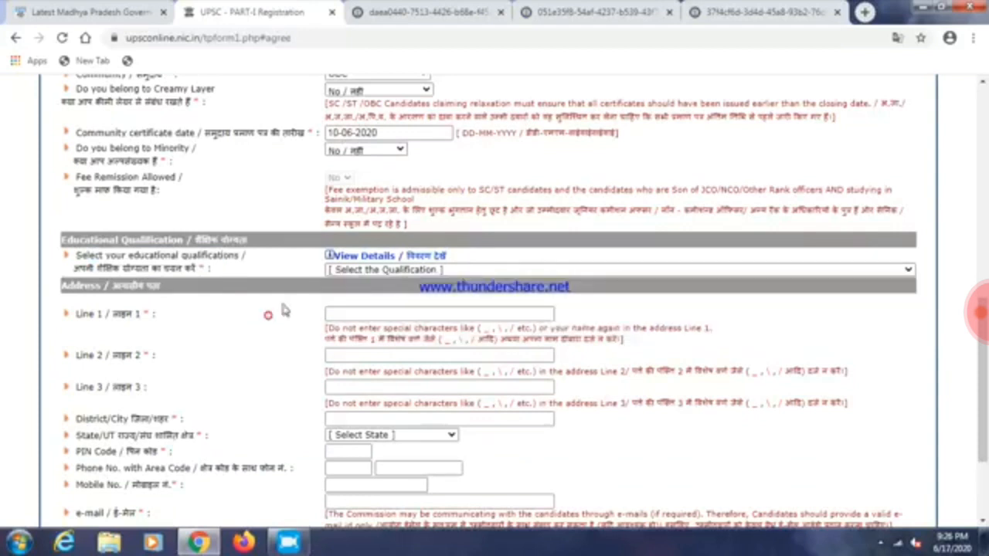
click(353, 258)
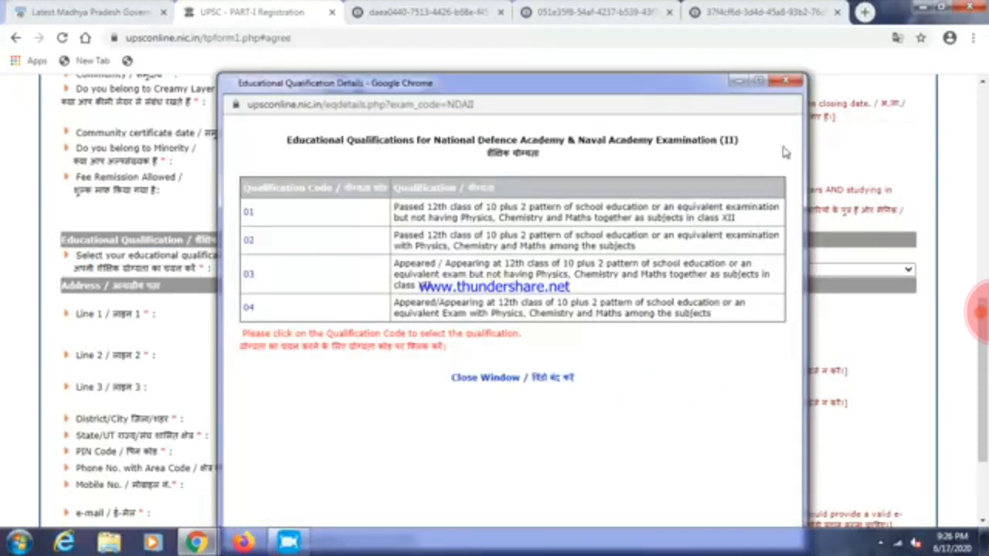
click(757, 82)
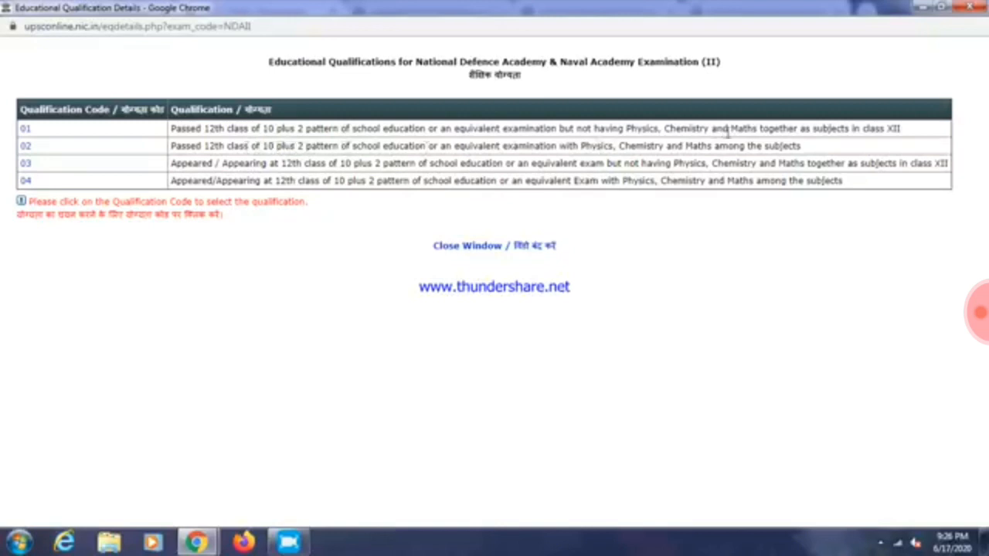
click(478, 252)
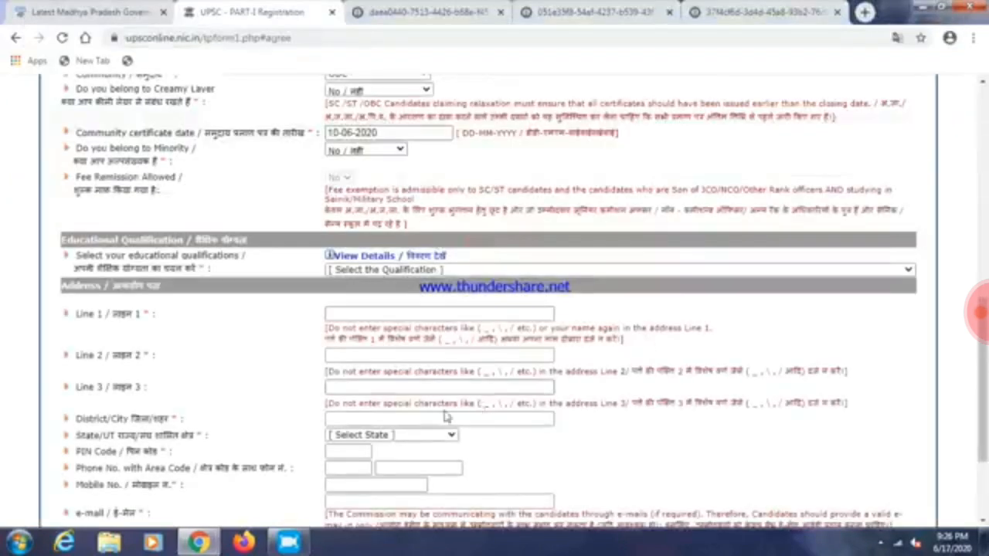
Choose 'Passed 12th class with Physics, Chemistry and Maths' as the educational qualification
click(541, 270)
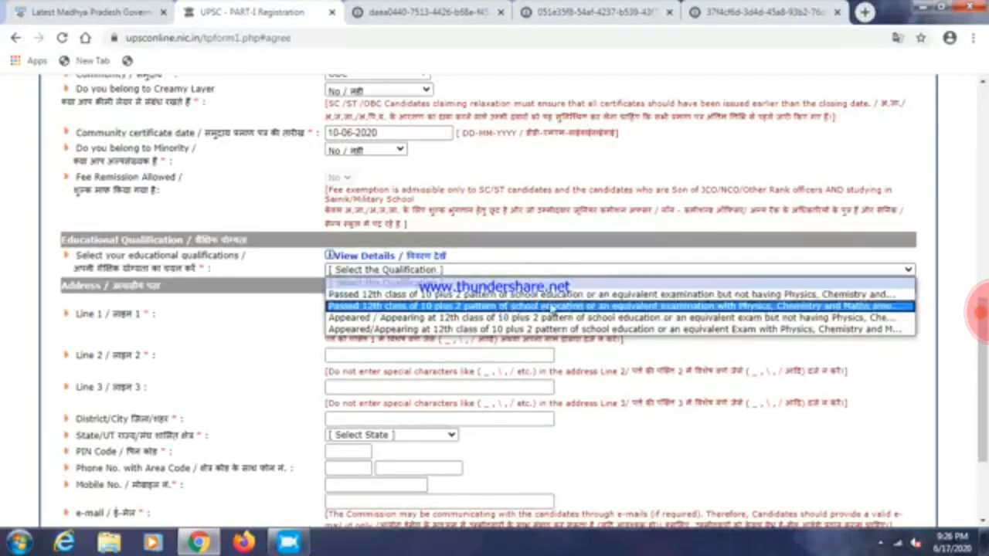
click(500, 308)
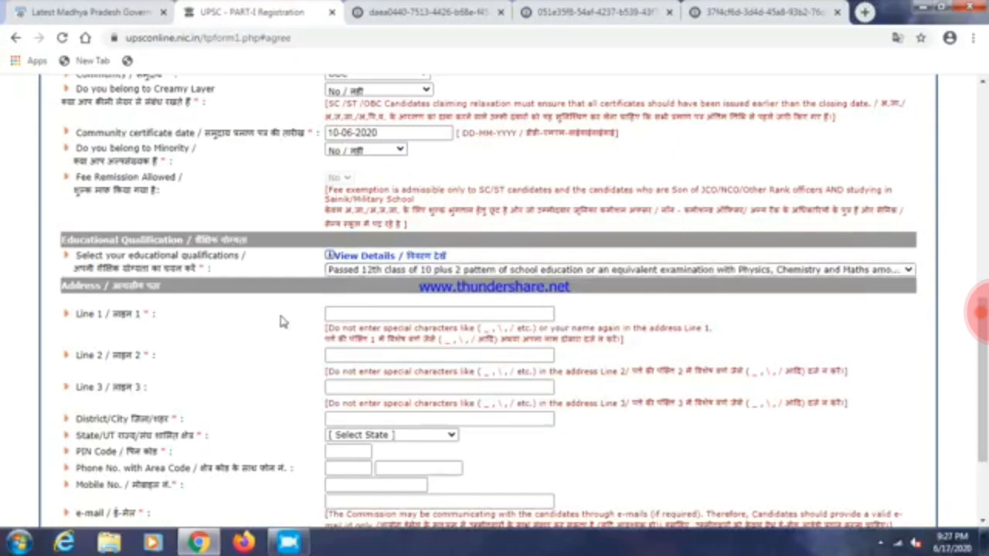
scroll(282, 321, down, 1)
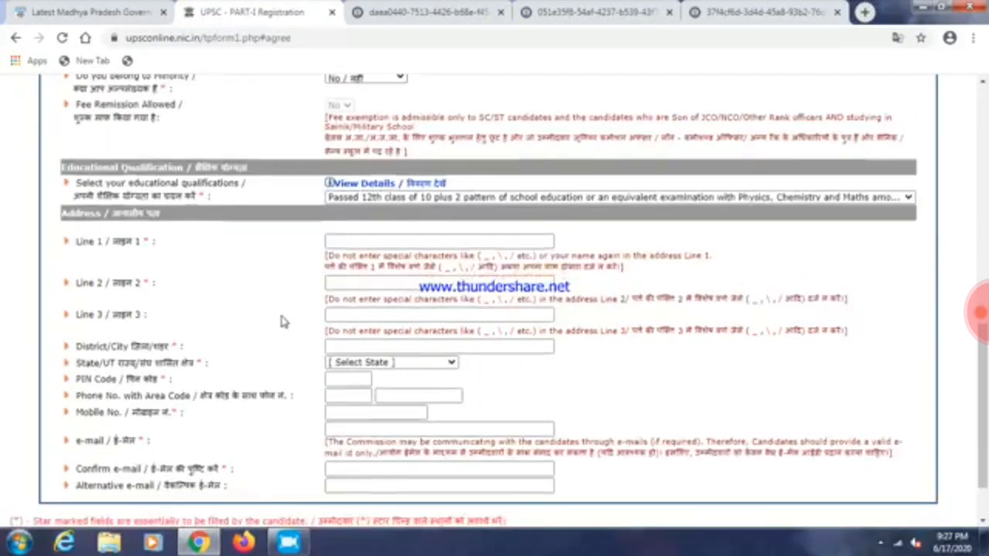
Autofill the three address lines, district, state, PIN and contact fields from saved data
click(400, 242)
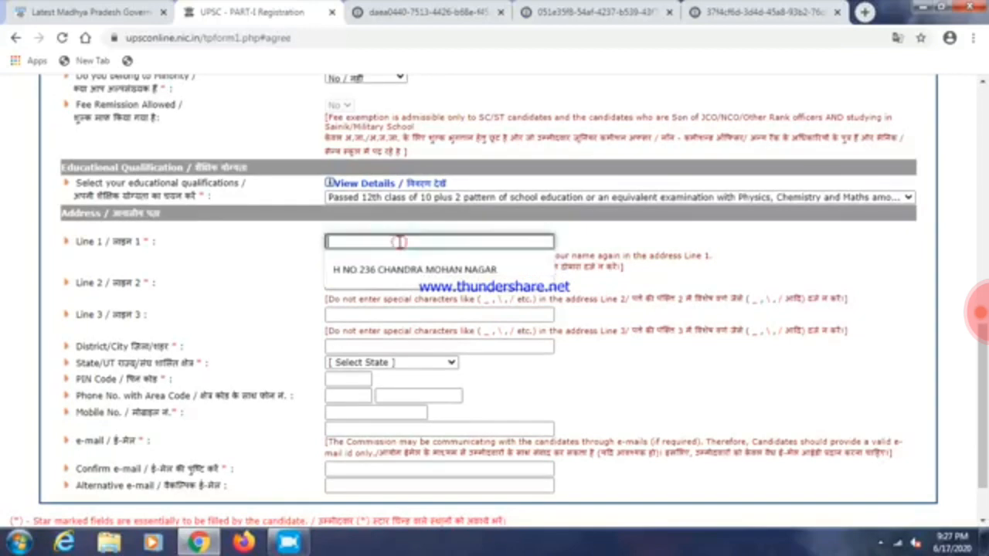
click(405, 269)
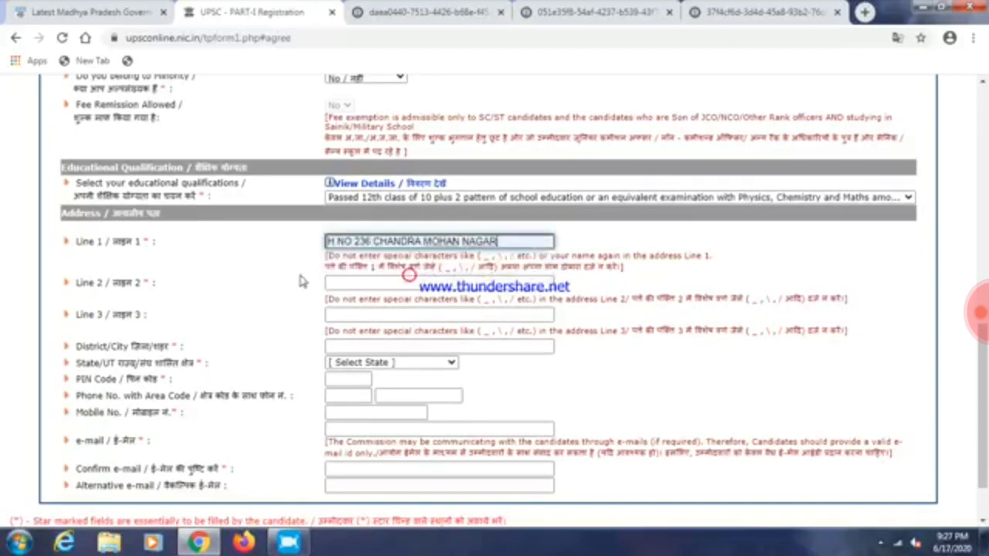
click(369, 283)
scroll(255, 309, down, 1)
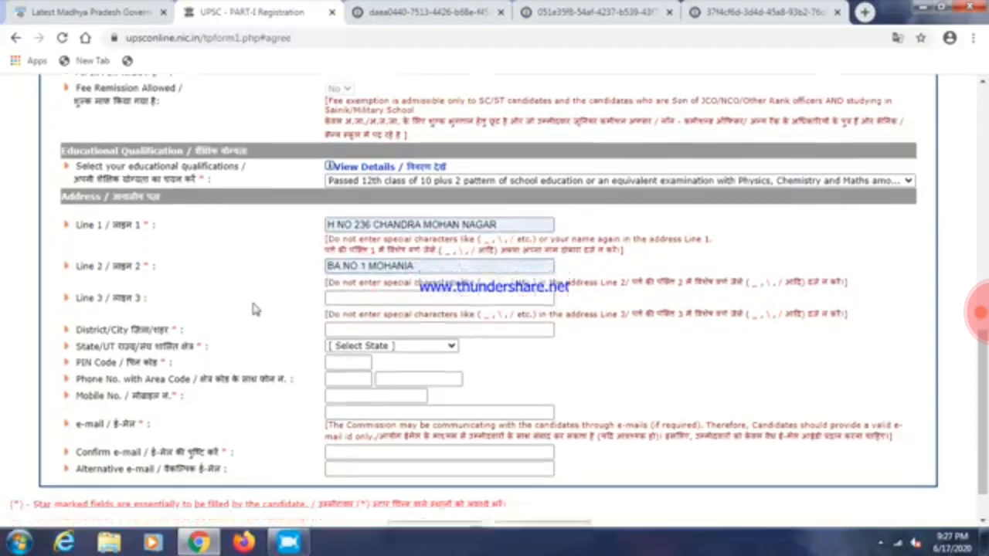
click(405, 242)
click(346, 278)
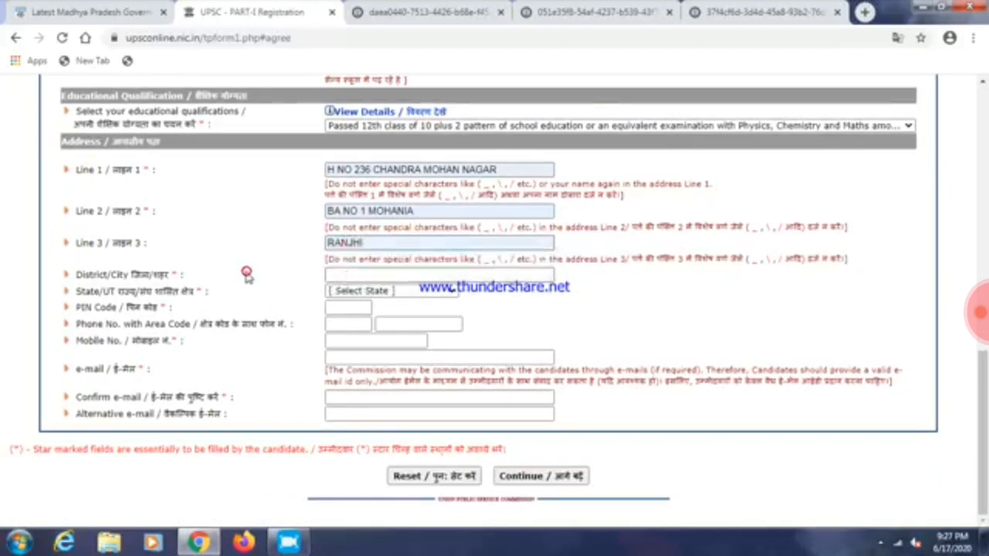
click(356, 276)
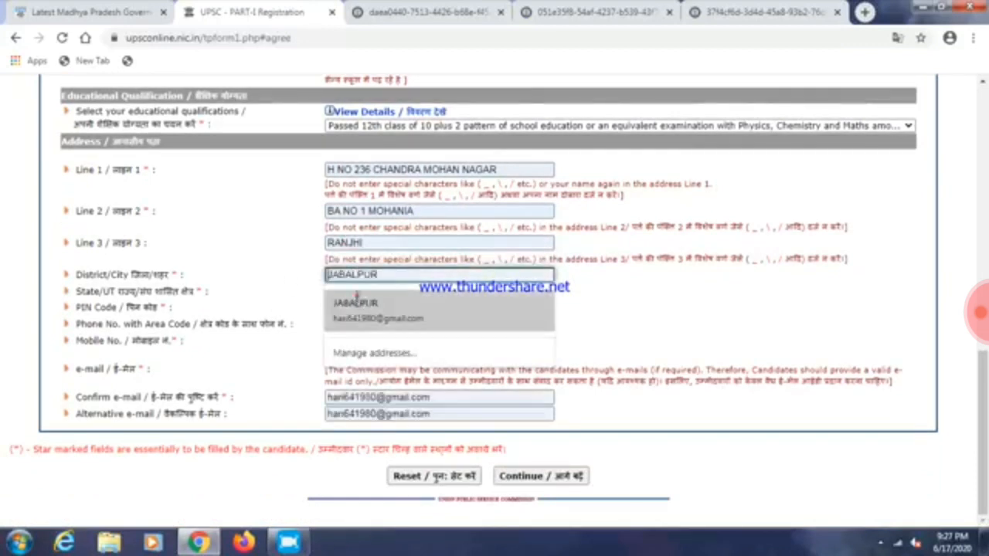
click(360, 303)
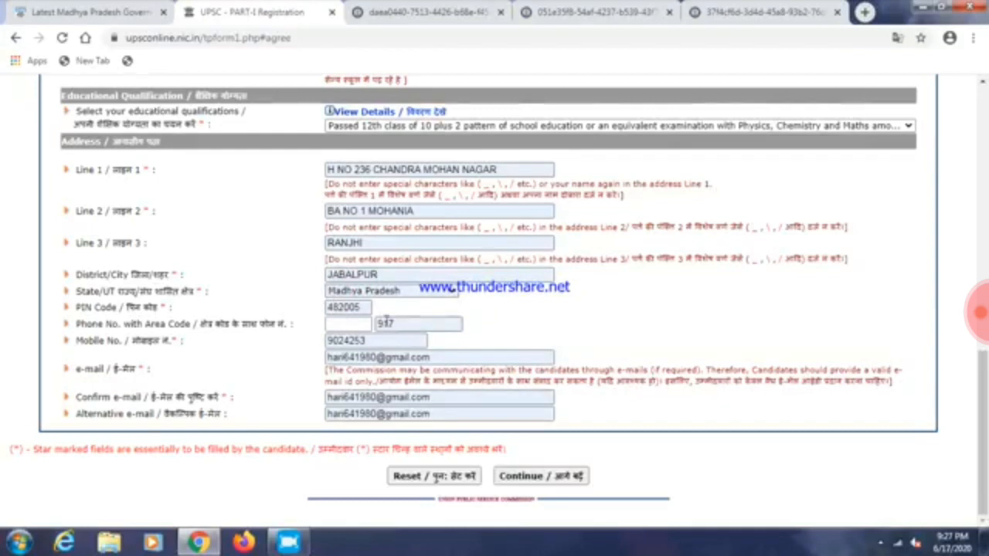
Replace the phone number with the candidate's own number
double_click(415, 324)
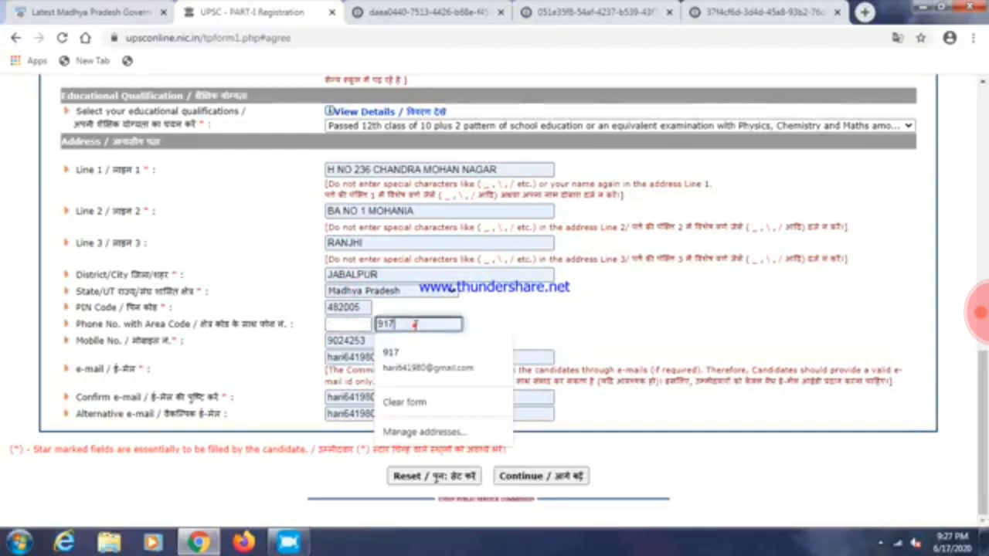
text(9)
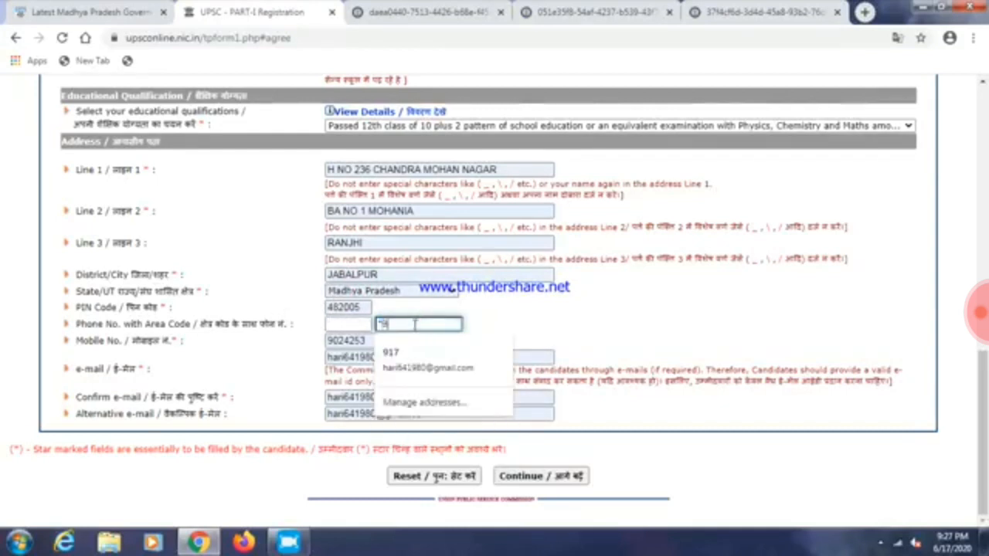
key(BackSpace)
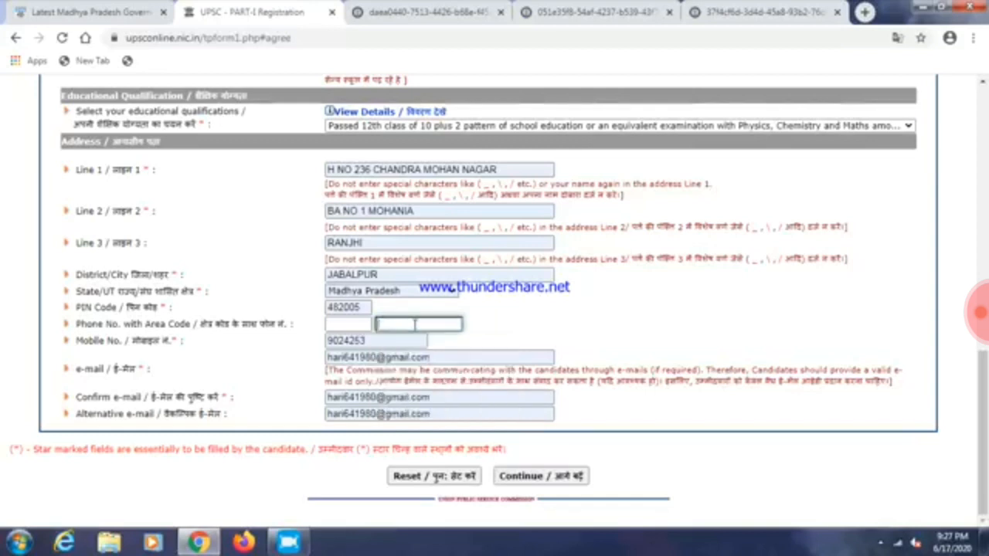
click(583, 330)
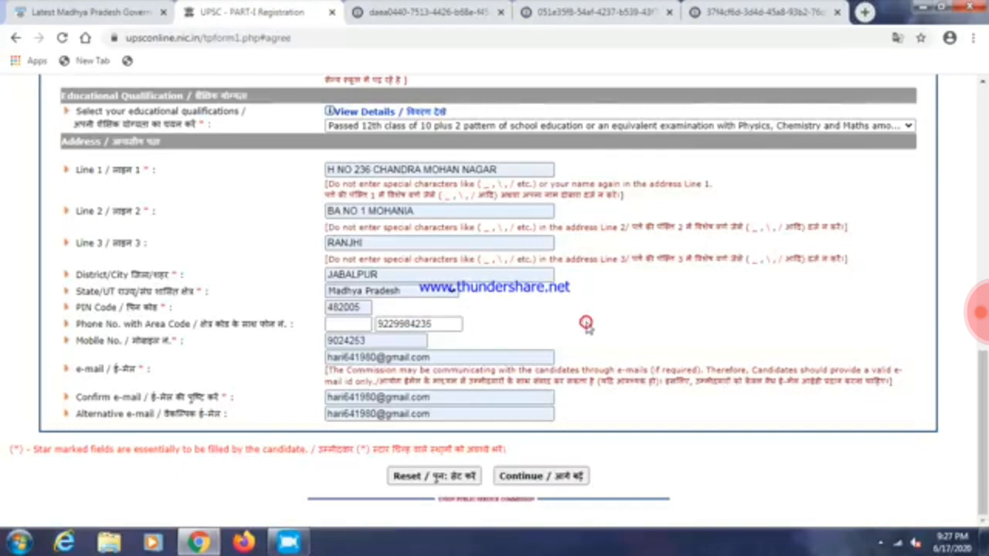
Replace the mobile number and e-mail username with the candidate's own details
double_click(377, 345)
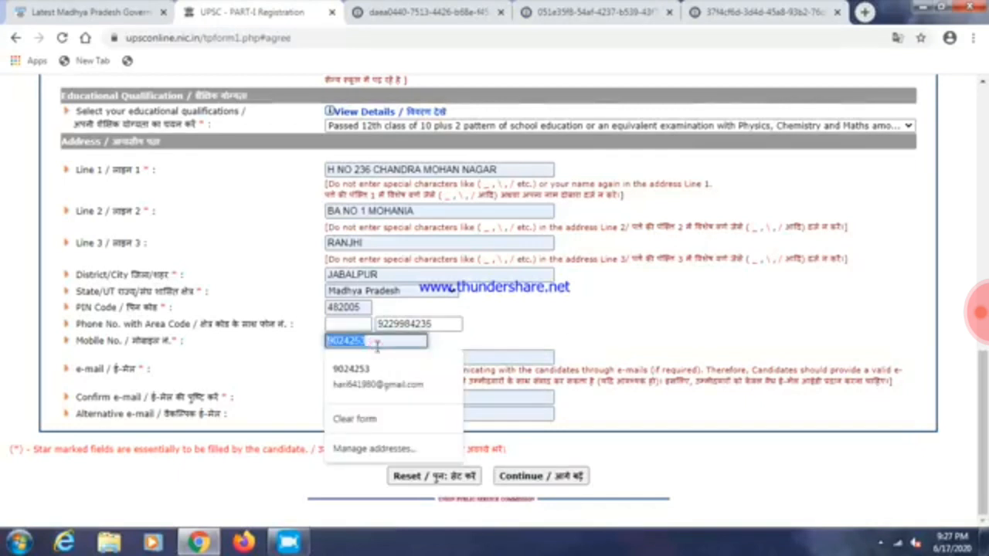
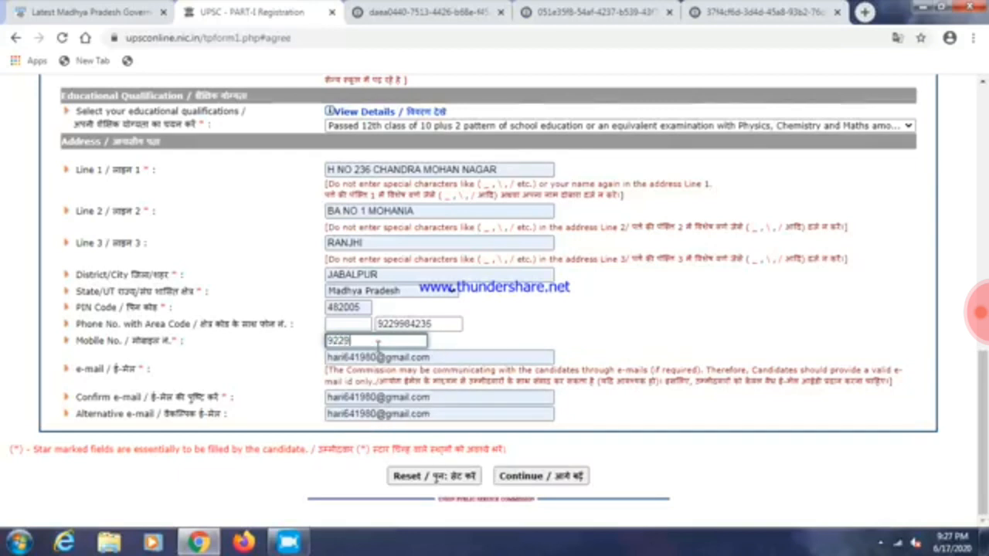
click(640, 337)
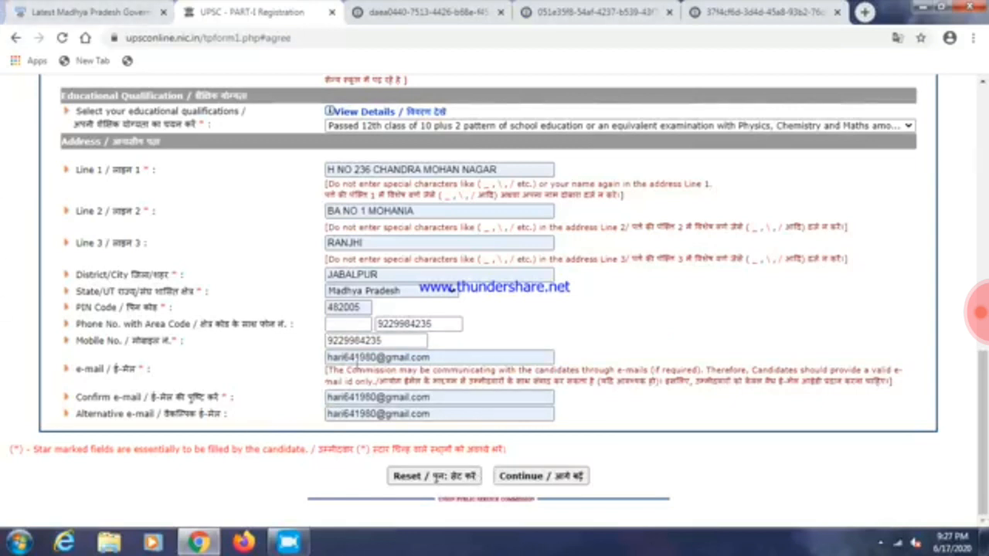
double_click(357, 358)
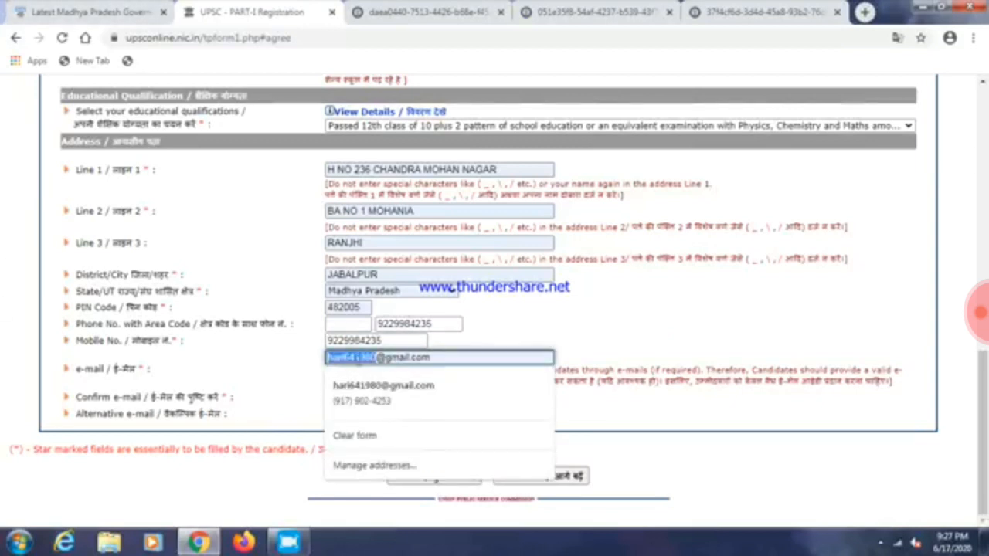
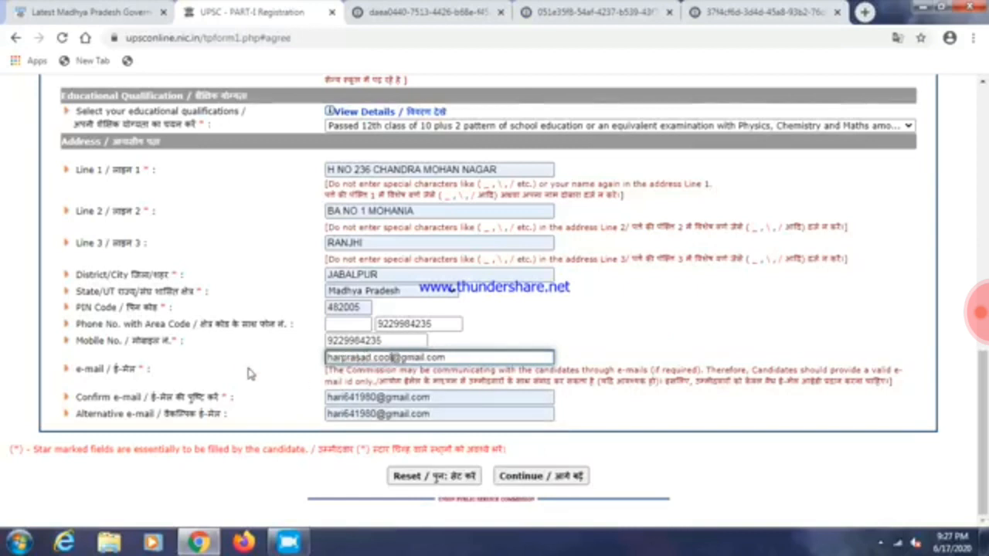
click(246, 361)
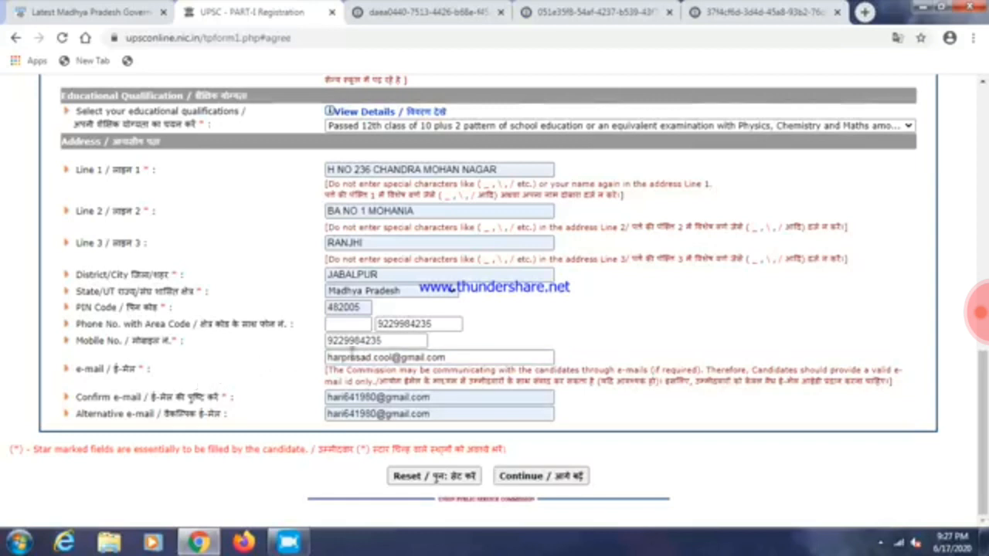
Enter the matching username in Confirm e-mail and continue the Part-I form
double_click(336, 397)
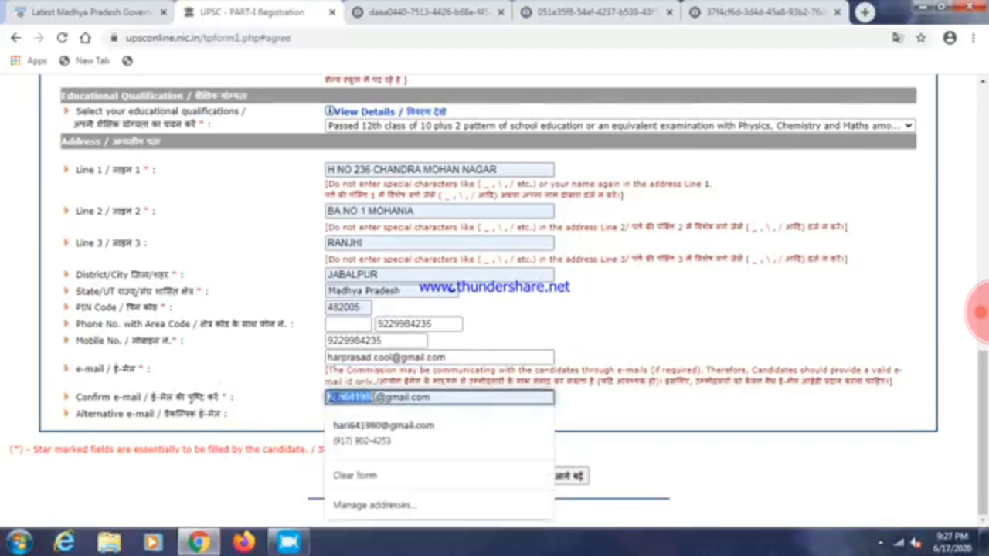
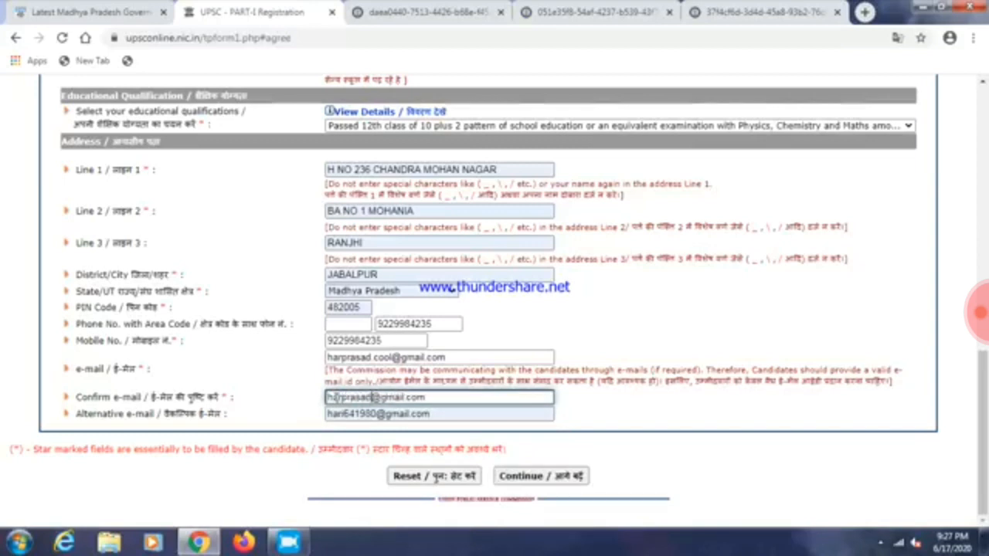
click(708, 465)
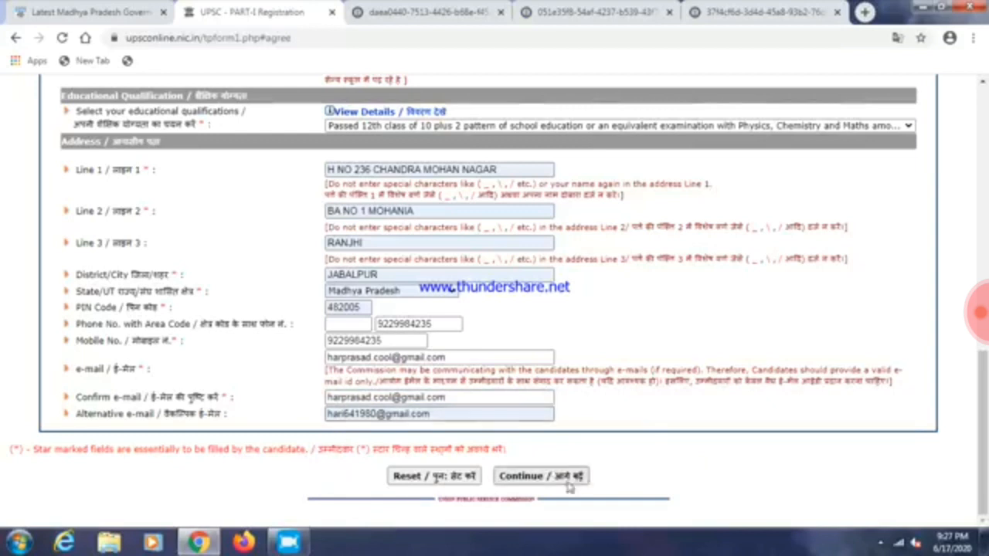
click(538, 478)
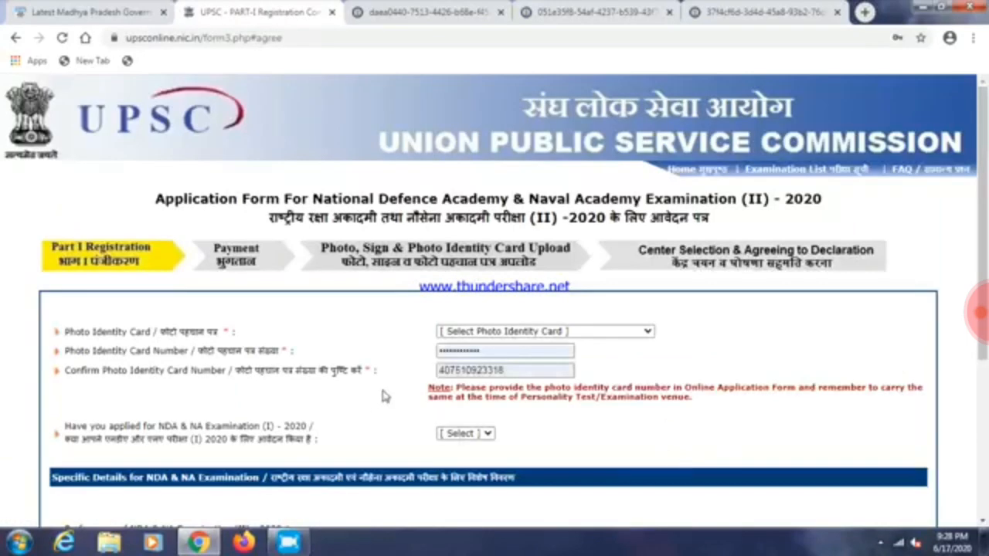
Choose School ID Card as the photo identity proof and enter its card number
scroll(684, 383, down, 3)
scroll(690, 257, up, 2)
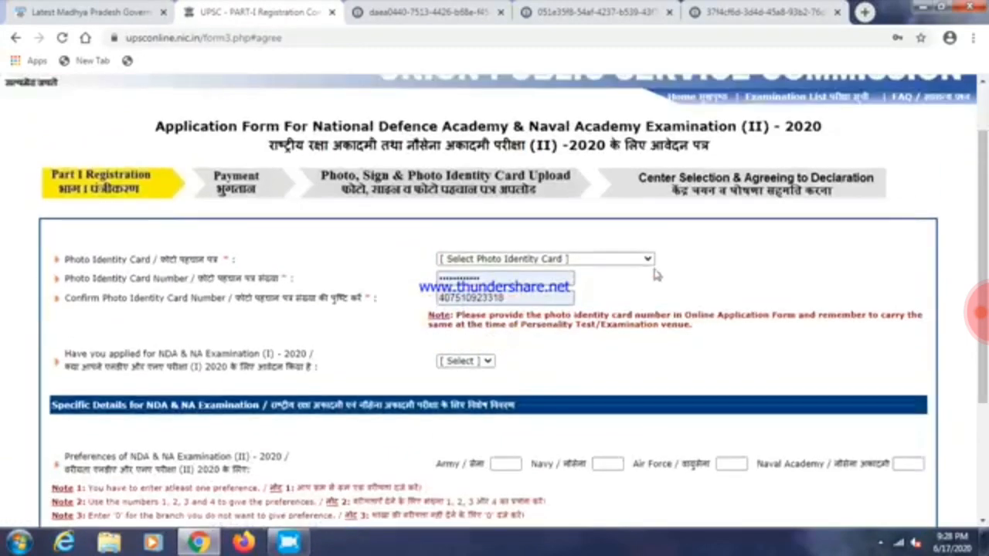
click(646, 259)
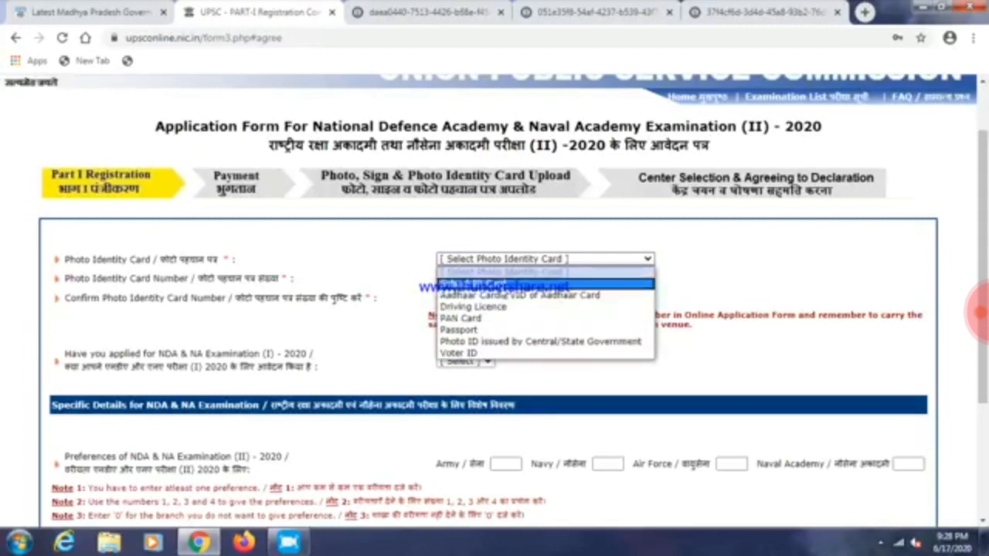
click(501, 284)
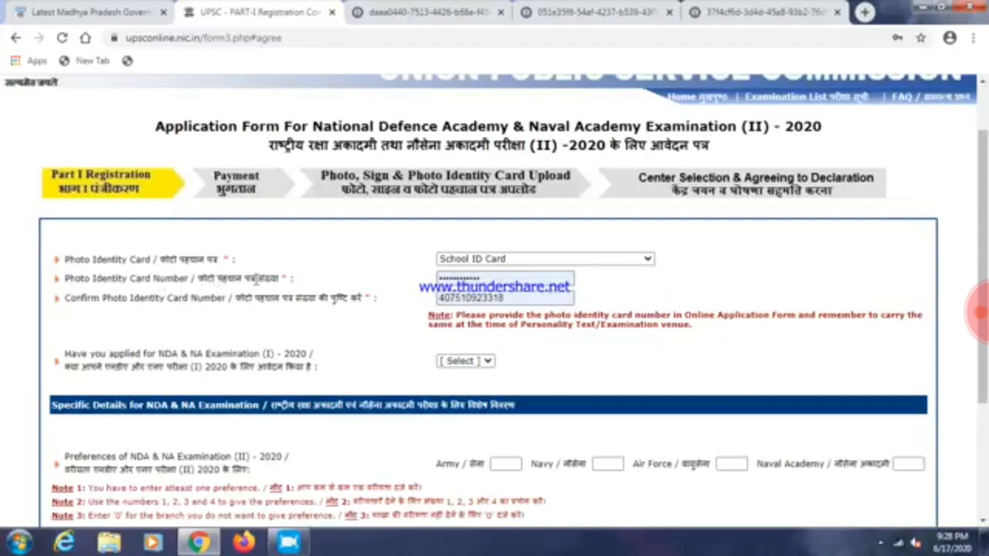
double_click(517, 276)
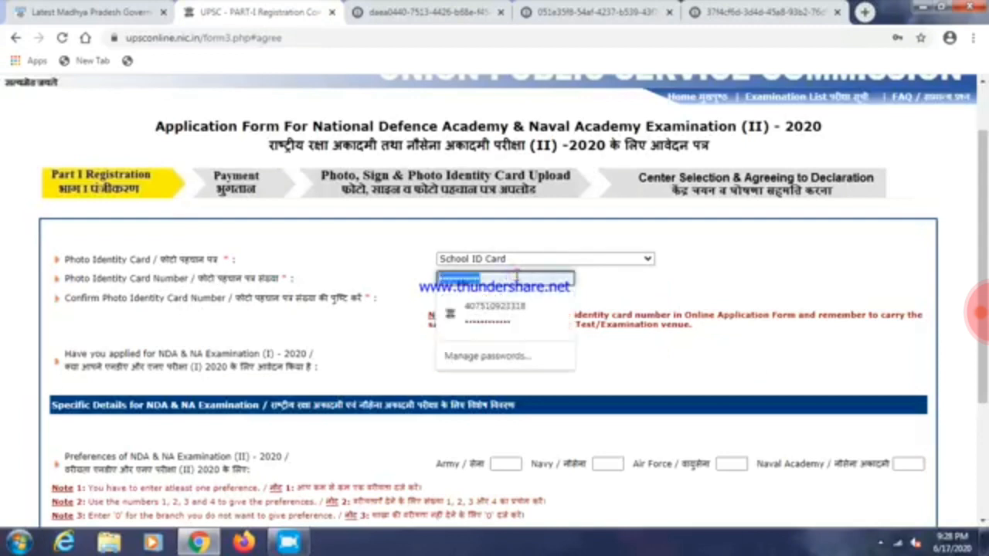
text(•)
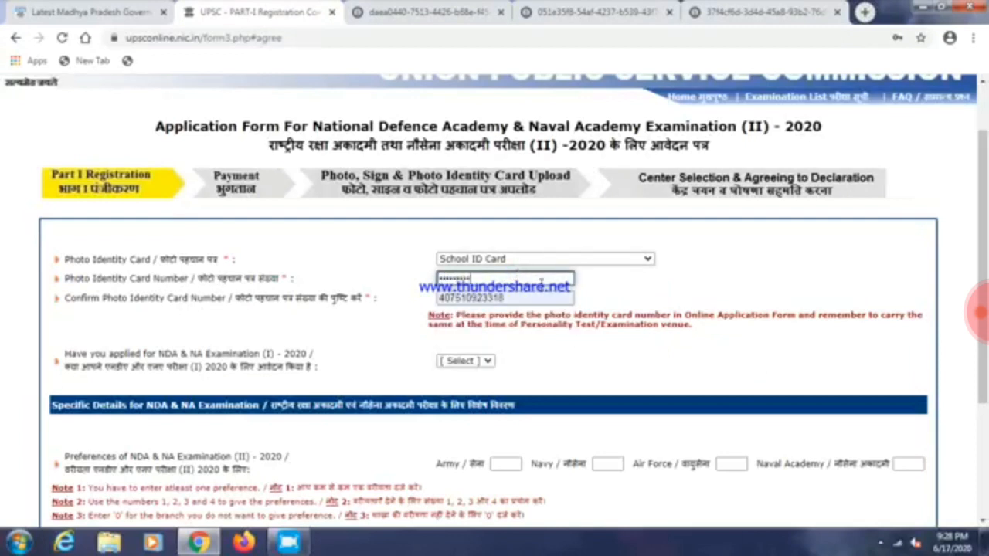
click(600, 329)
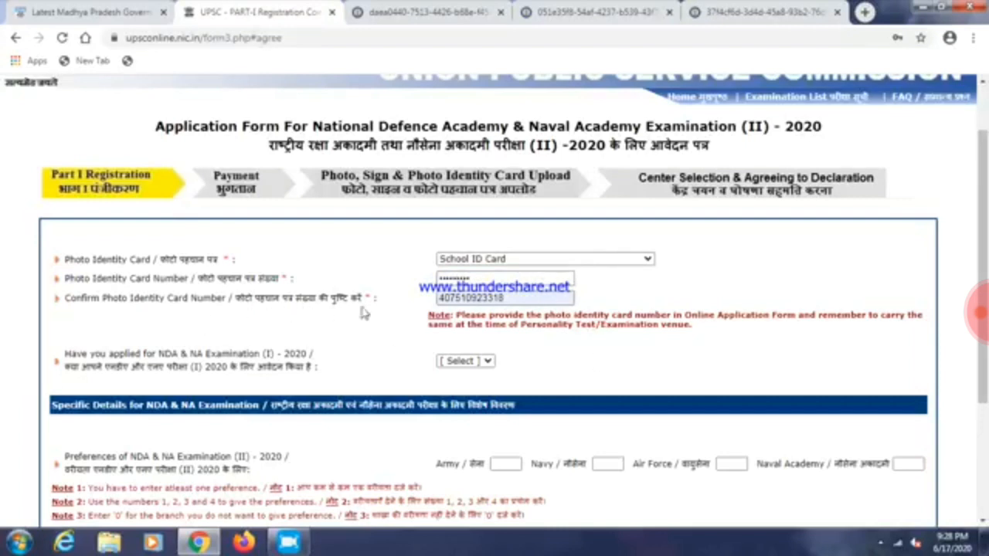
Clear the ID card number and confirmation fields so matching values can be entered
click(483, 300)
double_click(483, 300)
click(571, 323)
double_click(464, 281)
key(BackSpace)
double_click(475, 298)
key(BackSpace)
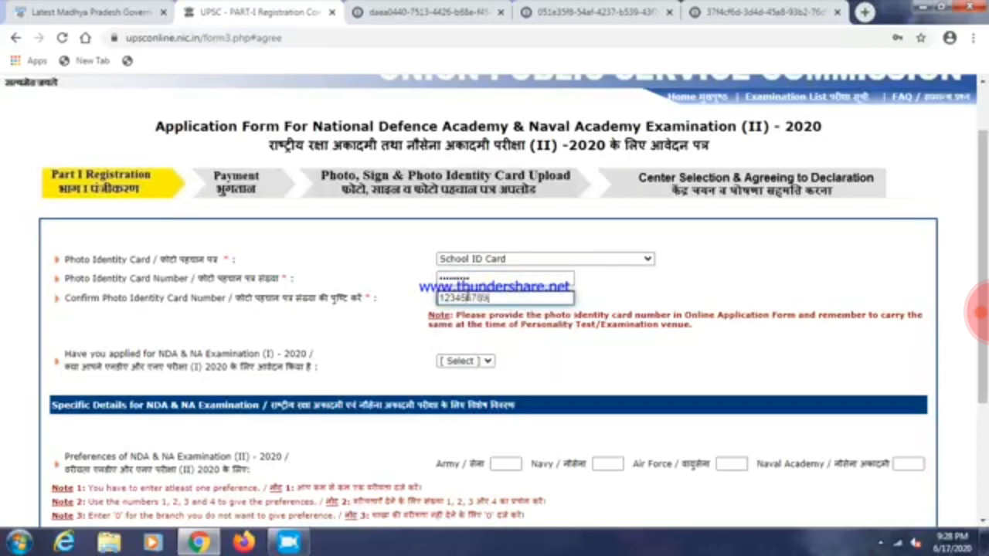
scroll(618, 381, down, 1)
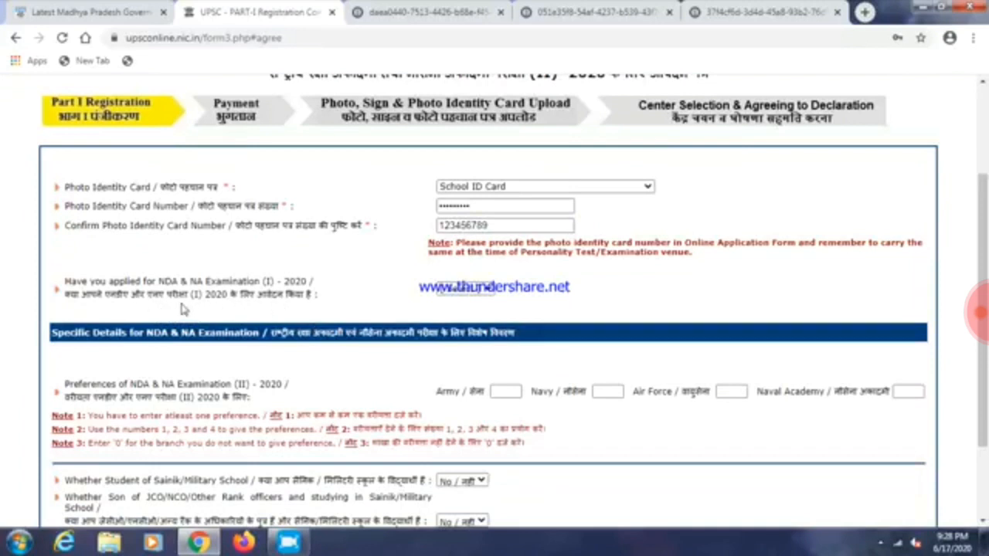
Answer Yes to having applied for NDA & NA (I)
click(464, 288)
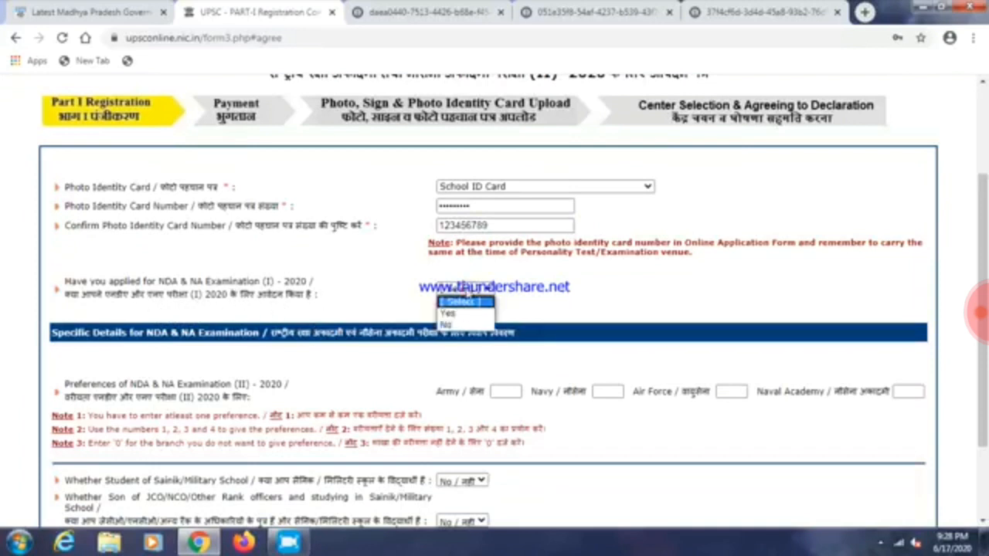
click(461, 310)
click(367, 307)
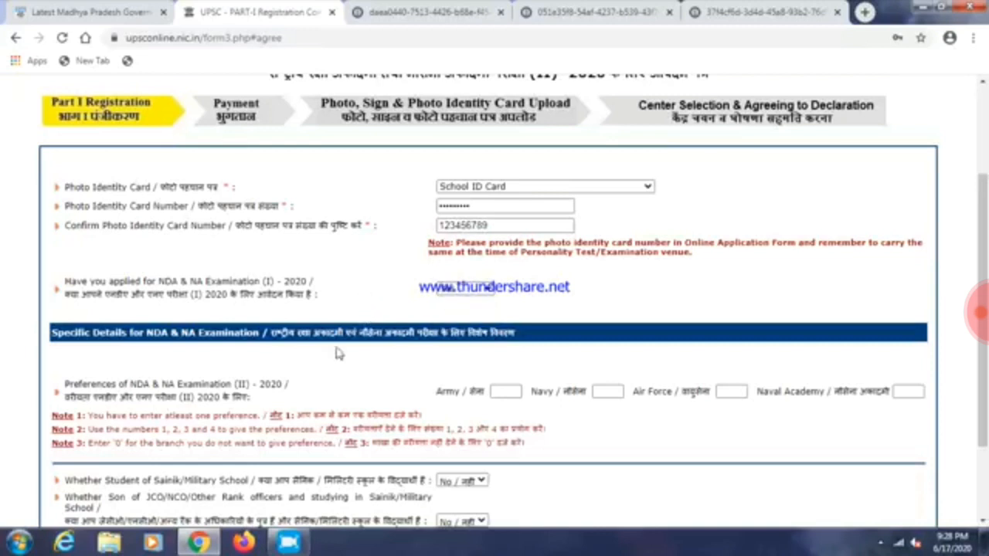
scroll(293, 392, down, 2)
Set preferences Army 1, Navy 2, Air Force 3, Naval Academy 4, dismissing the Windows warning
click(504, 279)
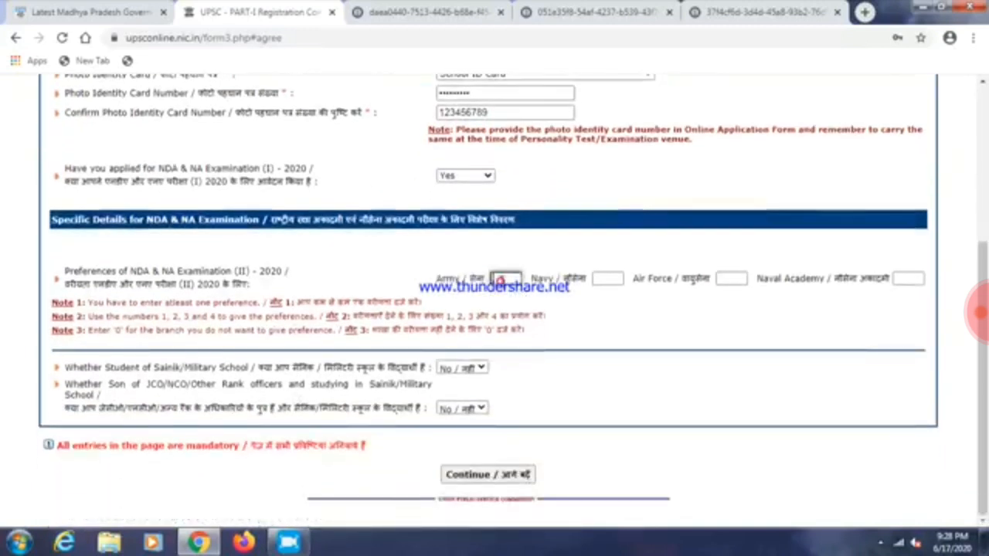
text(1)
click(596, 282)
text(2)
click(730, 279)
text(3)
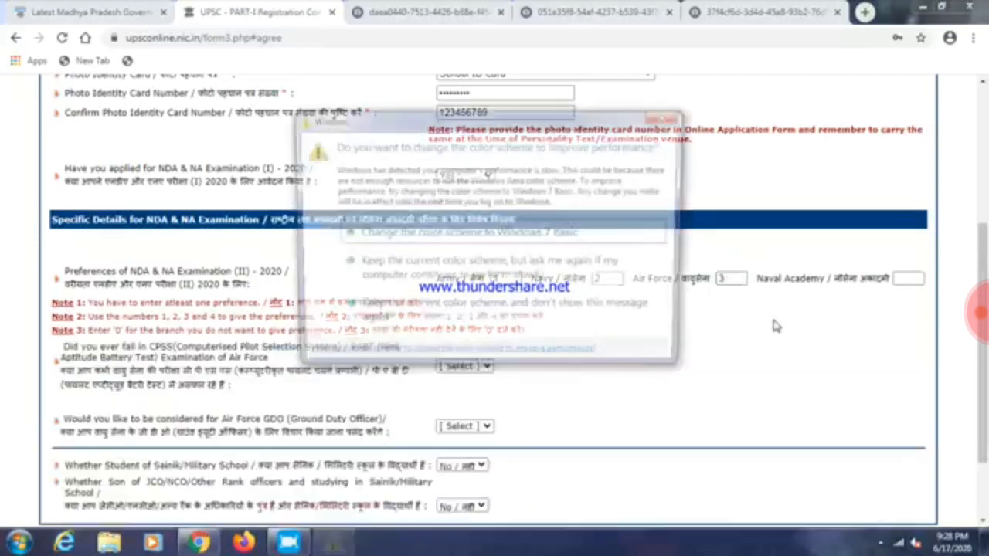
click(340, 545)
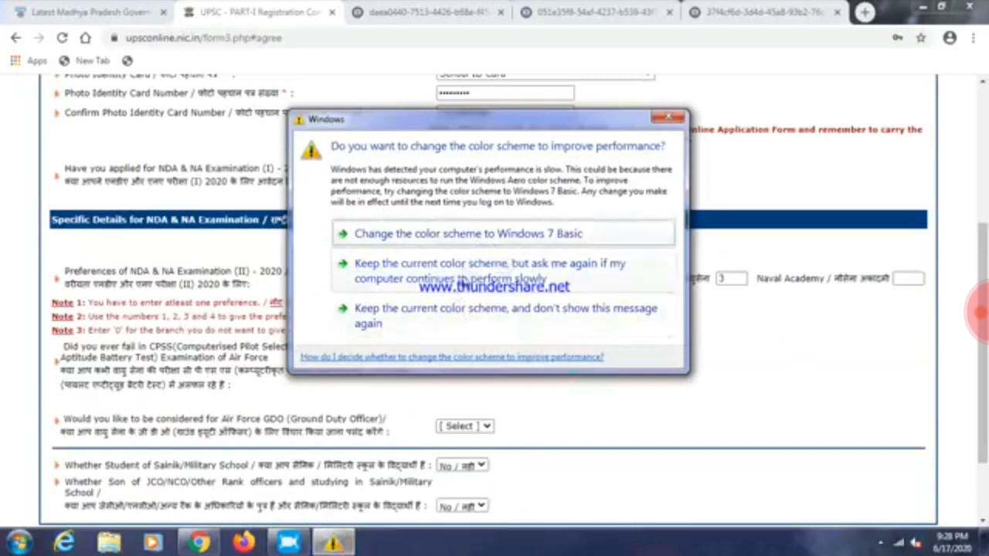
click(466, 269)
click(909, 280)
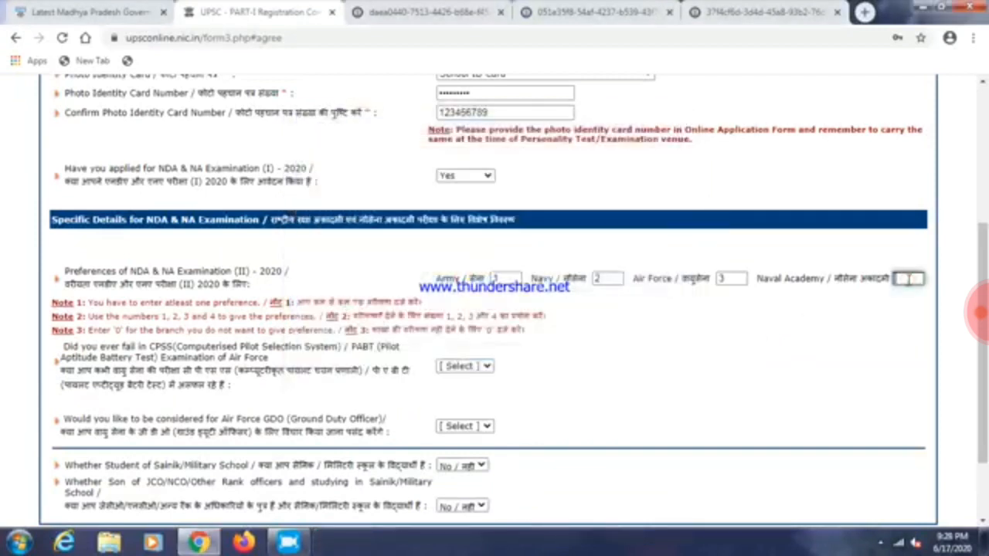
click(827, 372)
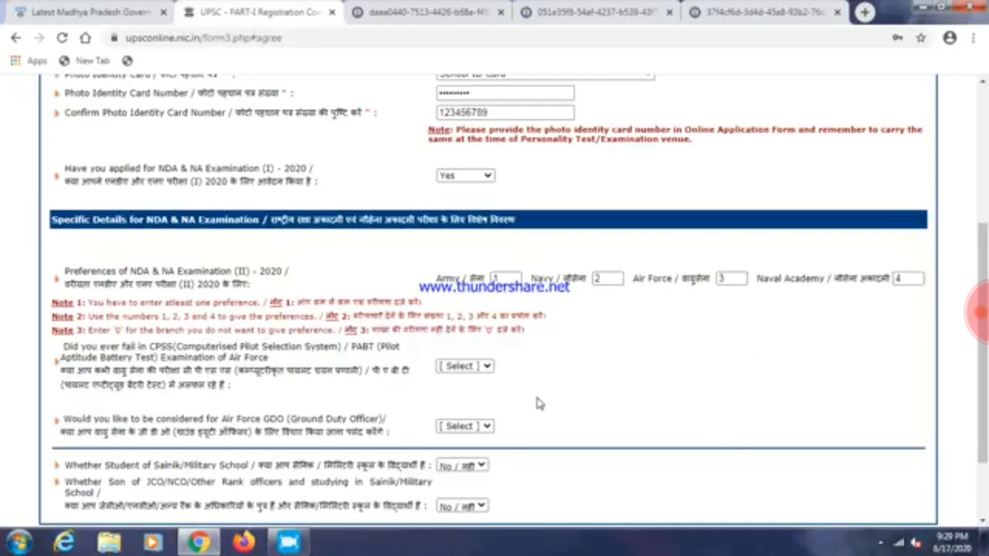
click(467, 367)
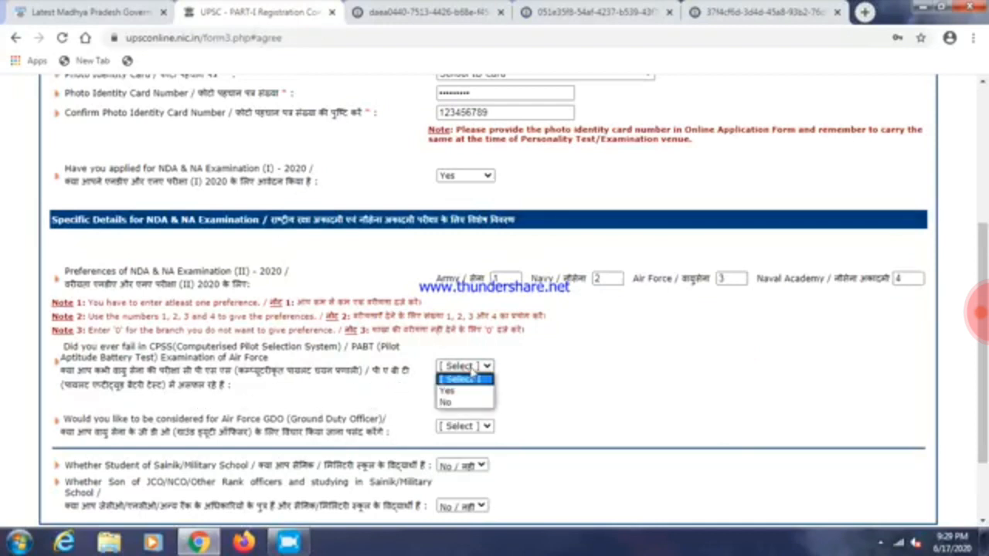
Answer No to the CPSS/PABT failure question and Yes to Air Force GDO consideration
click(466, 392)
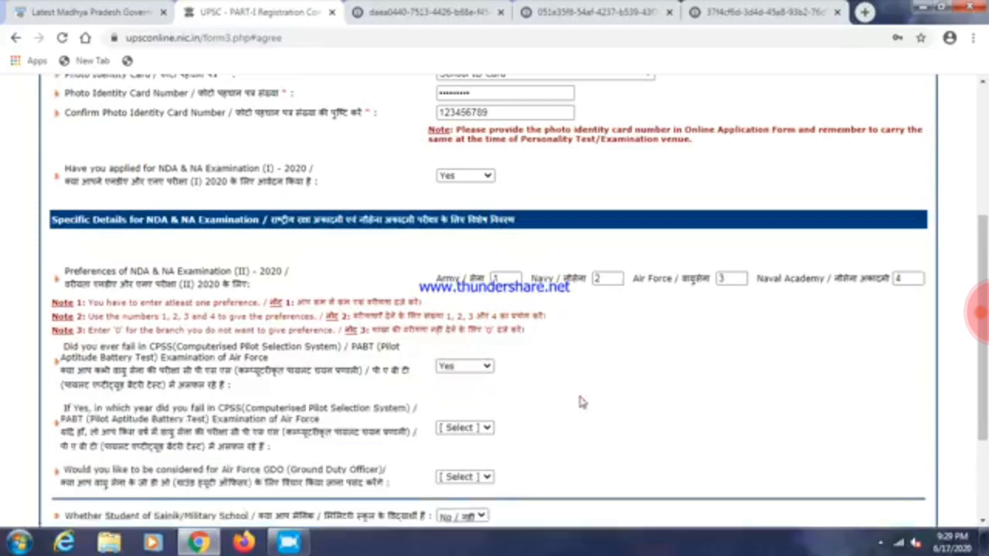
scroll(580, 402, down, 1)
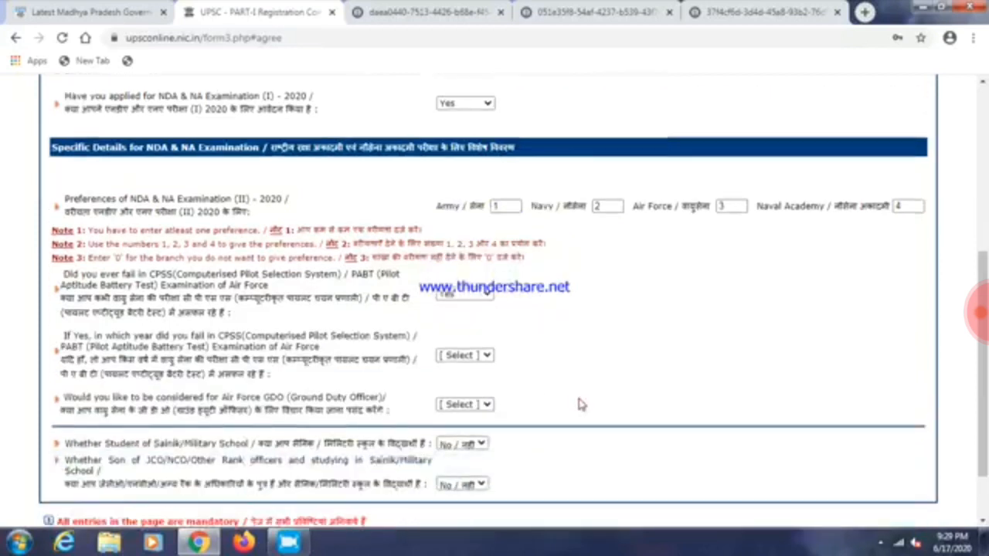
click(462, 299)
click(459, 330)
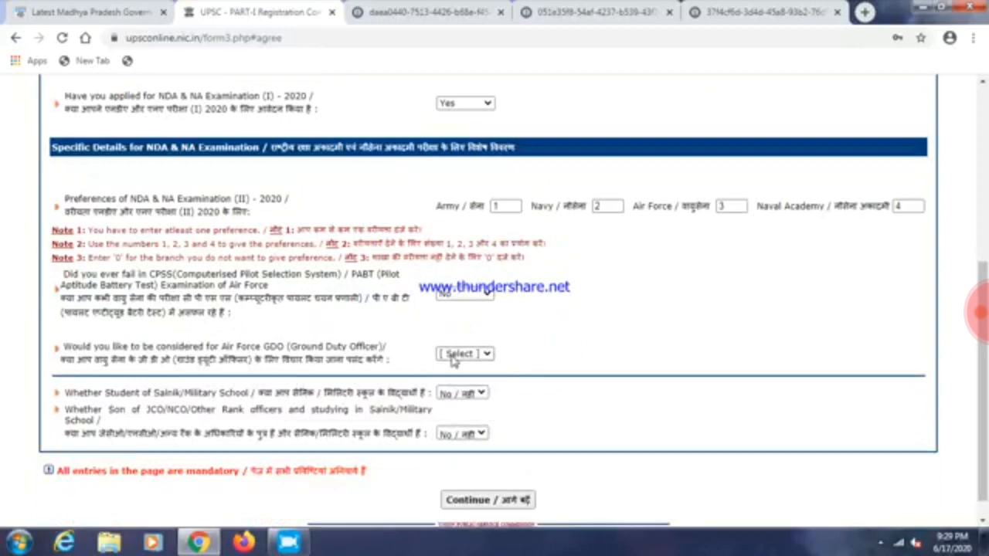
drag(178, 365, 253, 363)
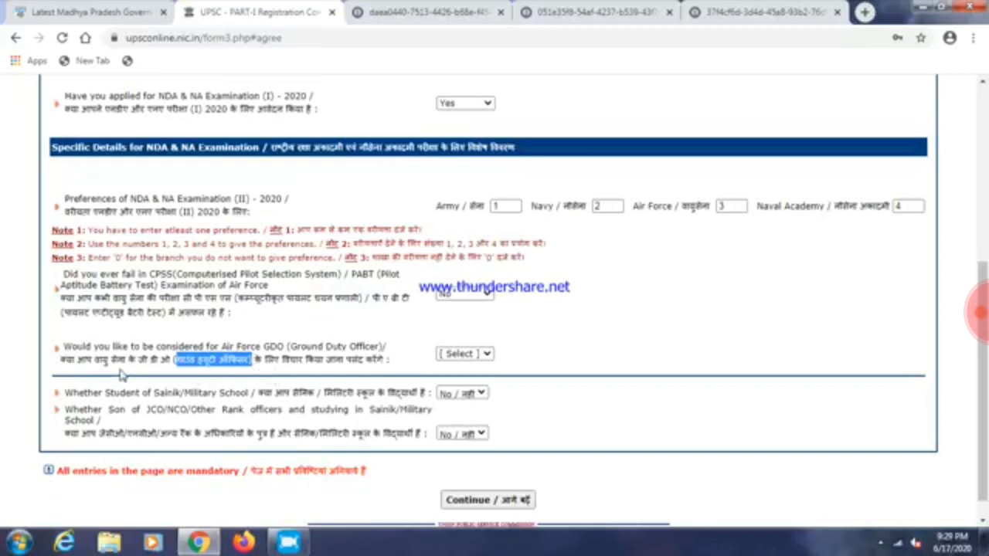
click(482, 354)
click(446, 379)
click(618, 391)
Keep No for Sainik/Military School and submit the Part I details
scroll(615, 391, down, 1)
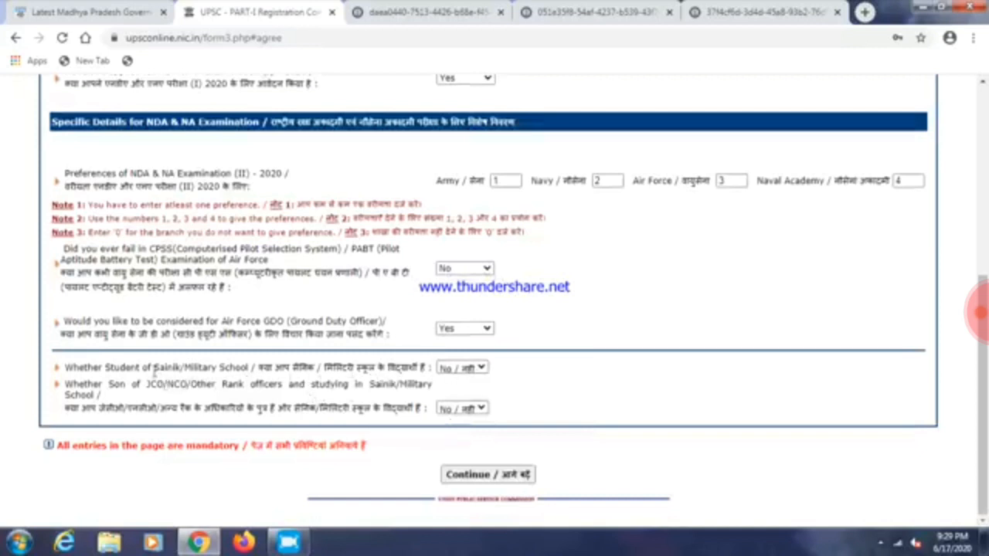
drag(77, 334, 187, 334)
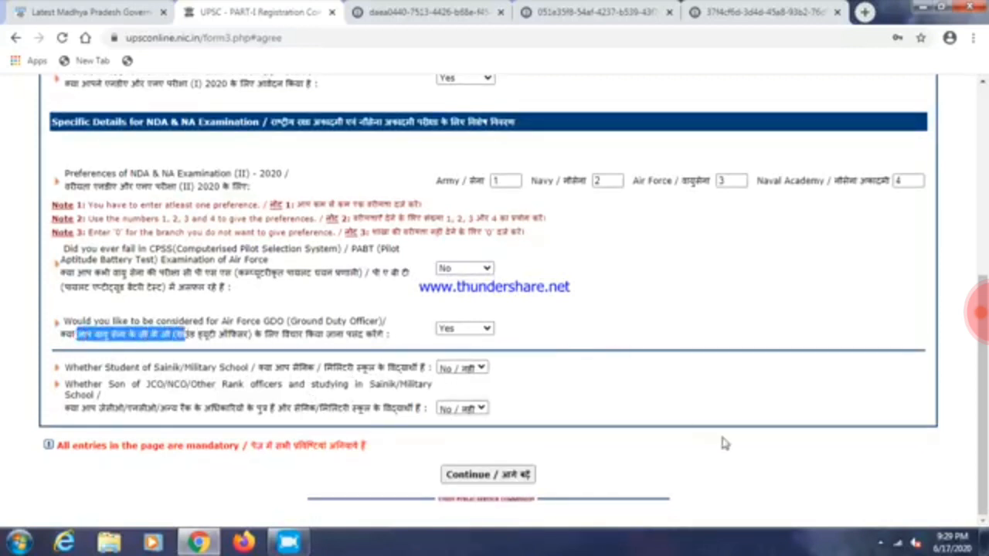
click(680, 426)
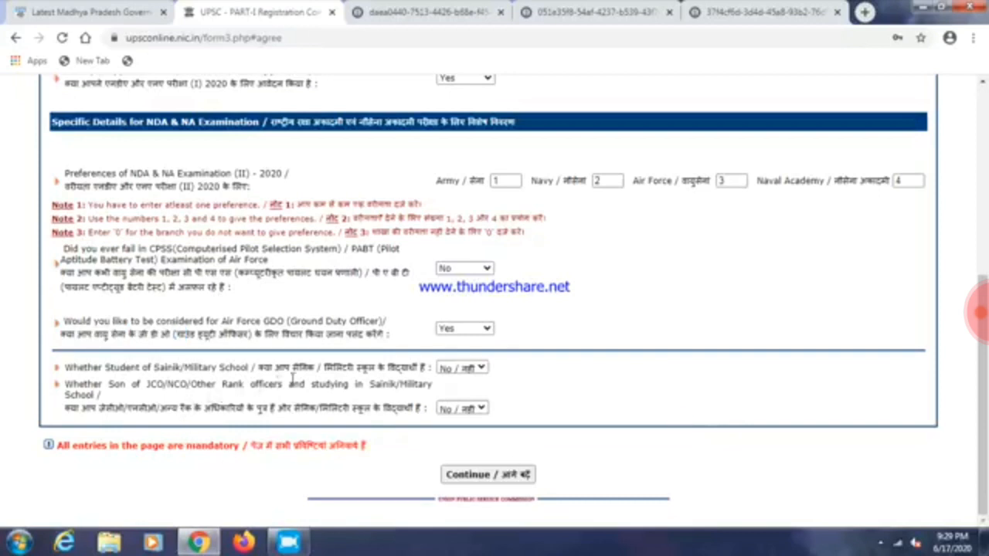
click(463, 368)
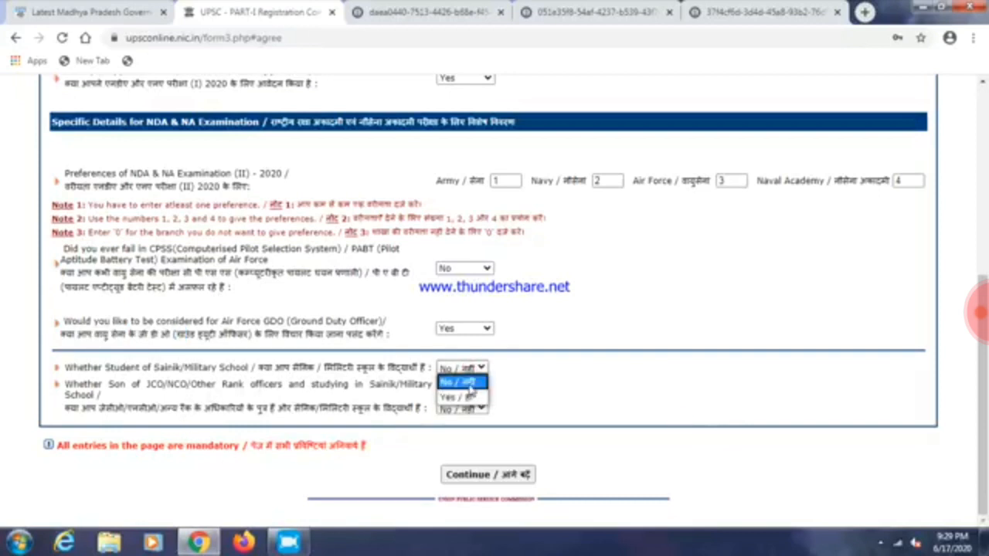
click(470, 384)
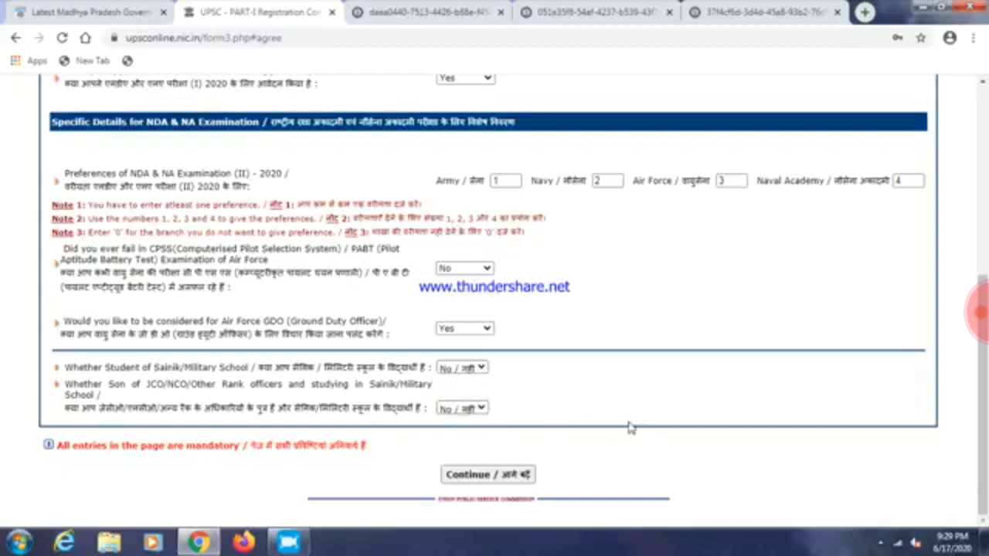
click(510, 474)
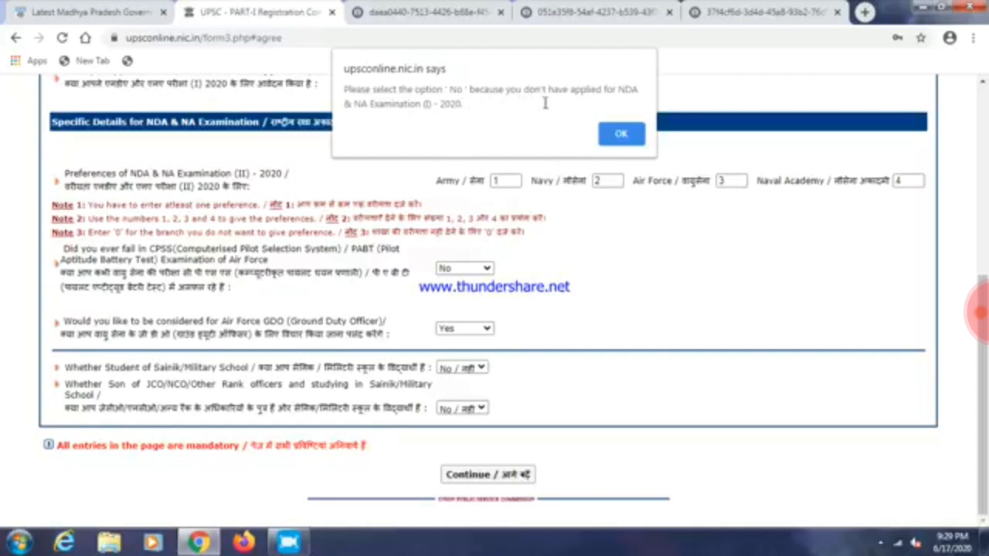
Dismiss the warning, change 'Have you applied for NDA & NA (I)' to No, and resubmit
click(623, 135)
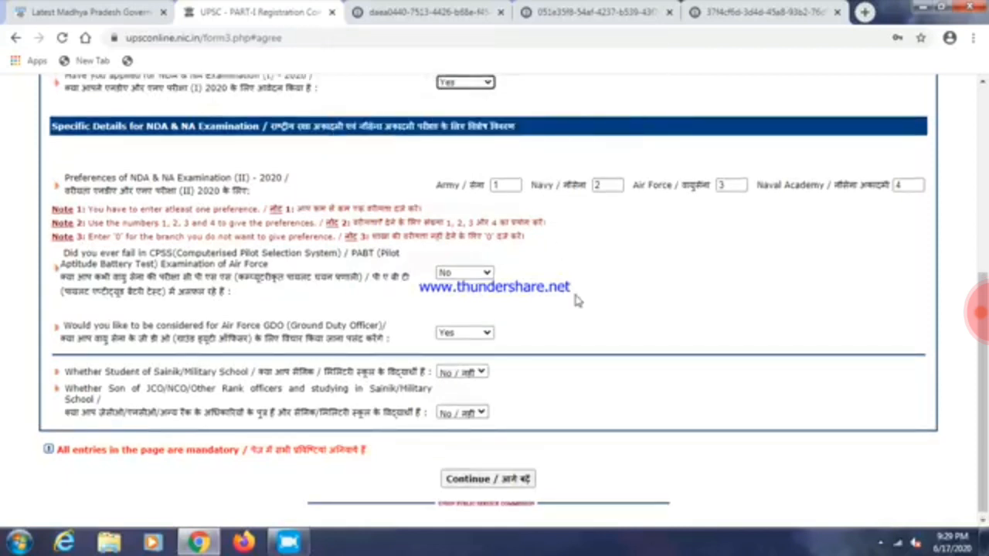
scroll(576, 300, up, 1)
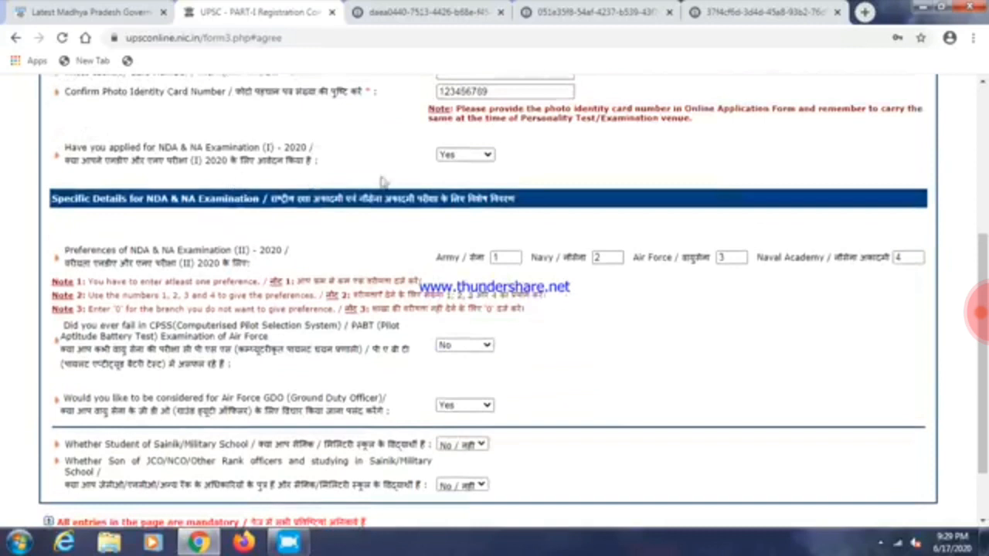
click(464, 155)
click(448, 190)
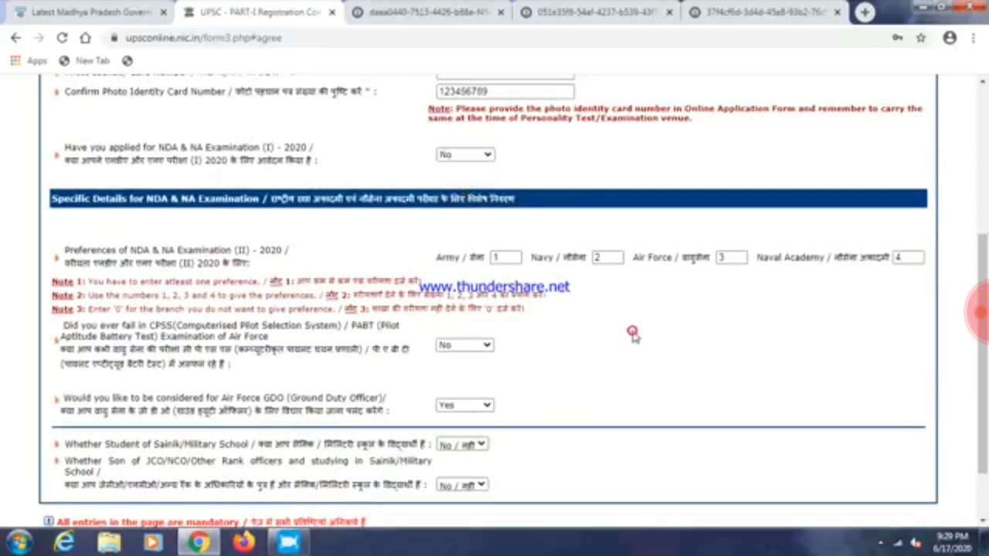
scroll(630, 338, down, 1)
click(485, 474)
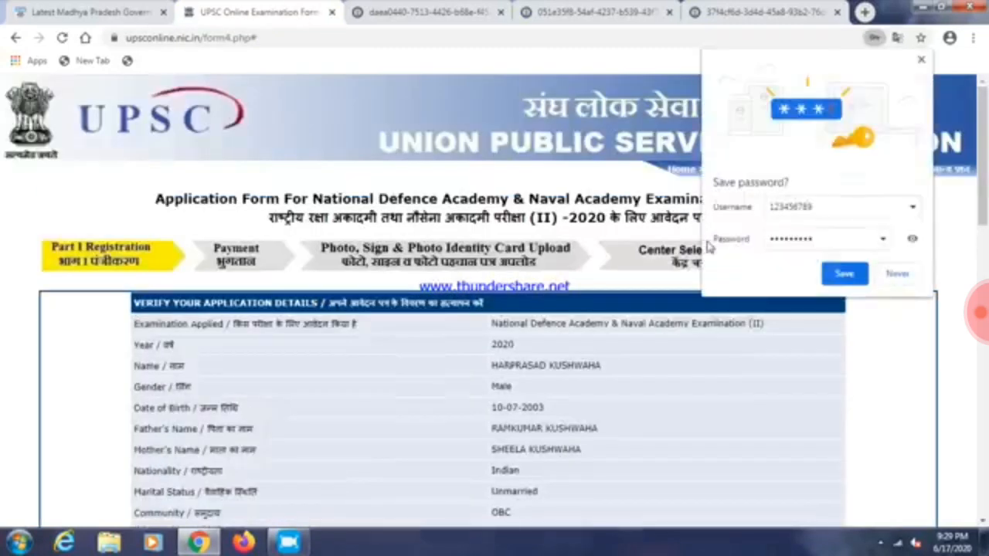
click(897, 275)
scroll(629, 387, down, 2)
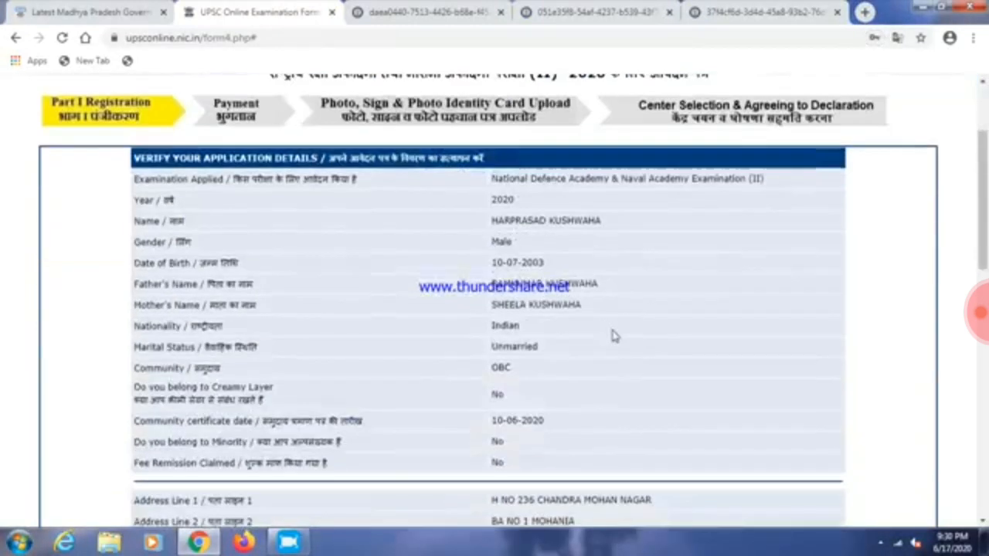
scroll(608, 333, down, 12)
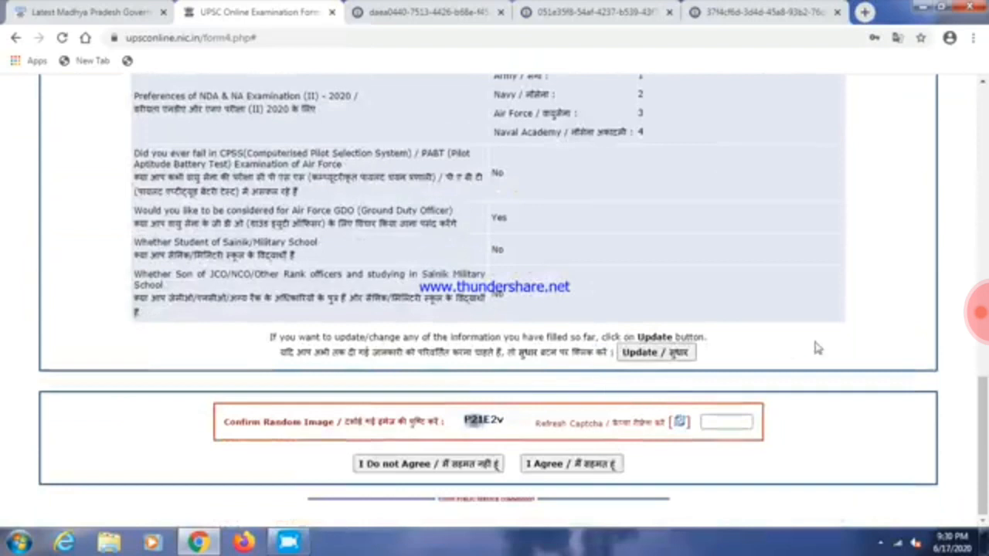
scroll(814, 349, up, 15)
scroll(815, 352, down, 1)
scroll(814, 352, up, 1)
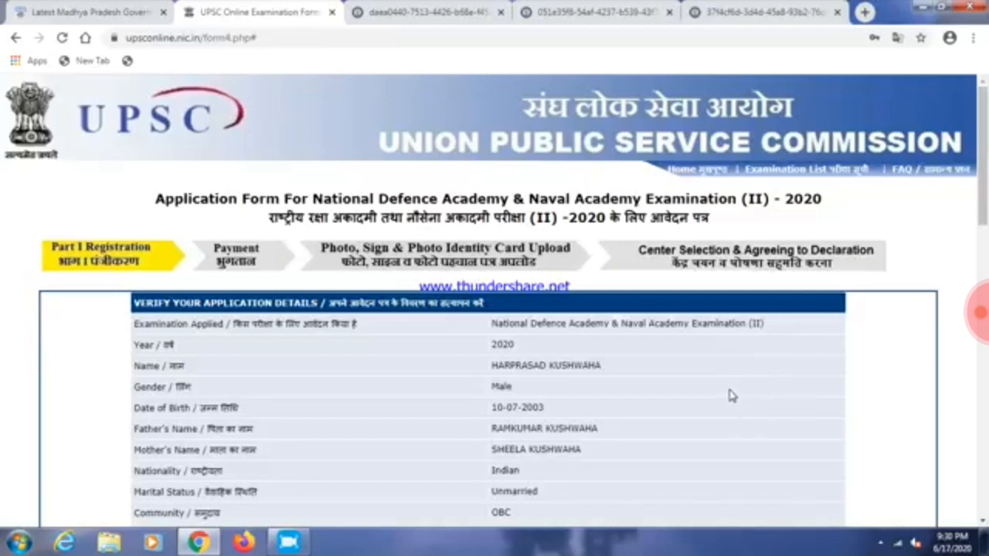
scroll(719, 393, down, 10)
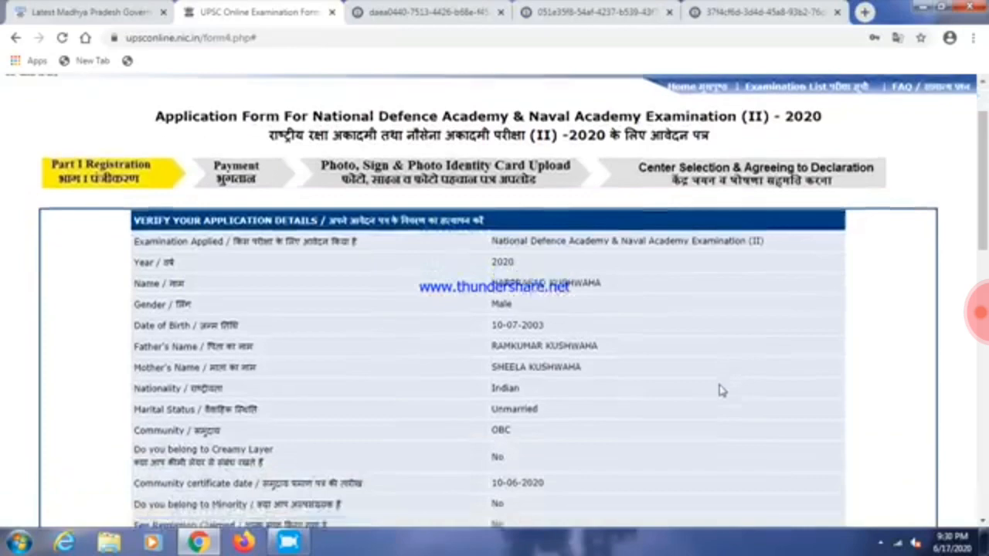
scroll(719, 393, down, 3)
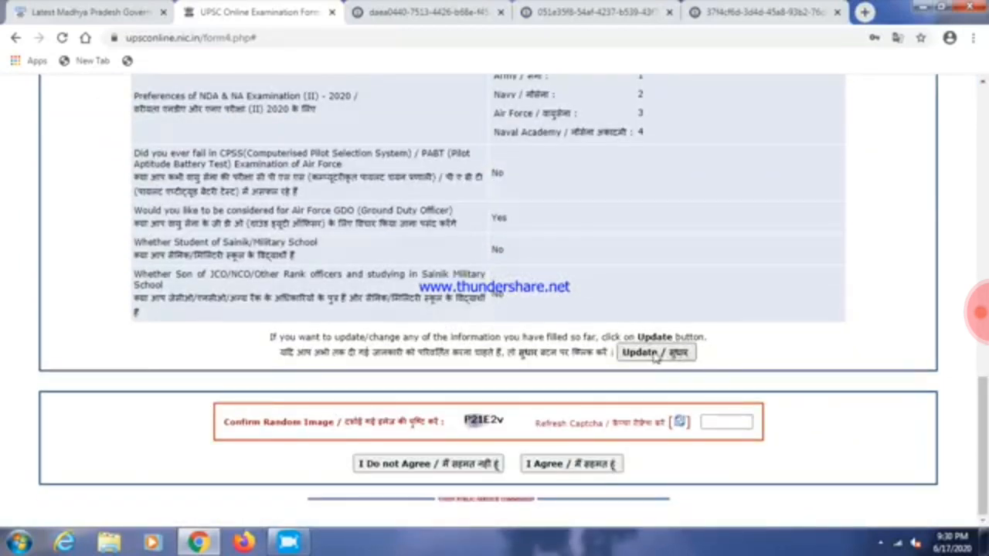
drag(399, 353, 570, 354)
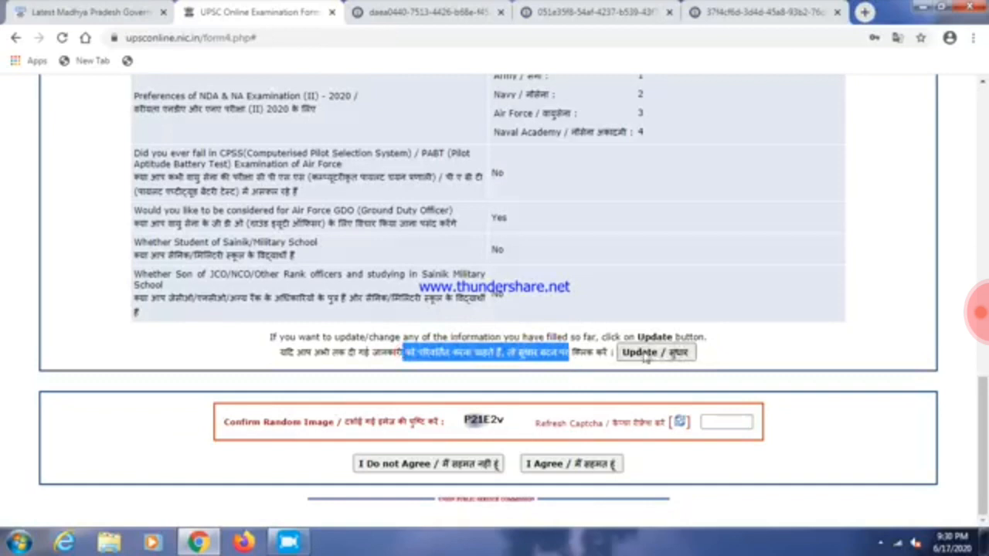
Enter the captcha characters, agree to the details, and confirm final Part-I submission
click(896, 358)
click(719, 420)
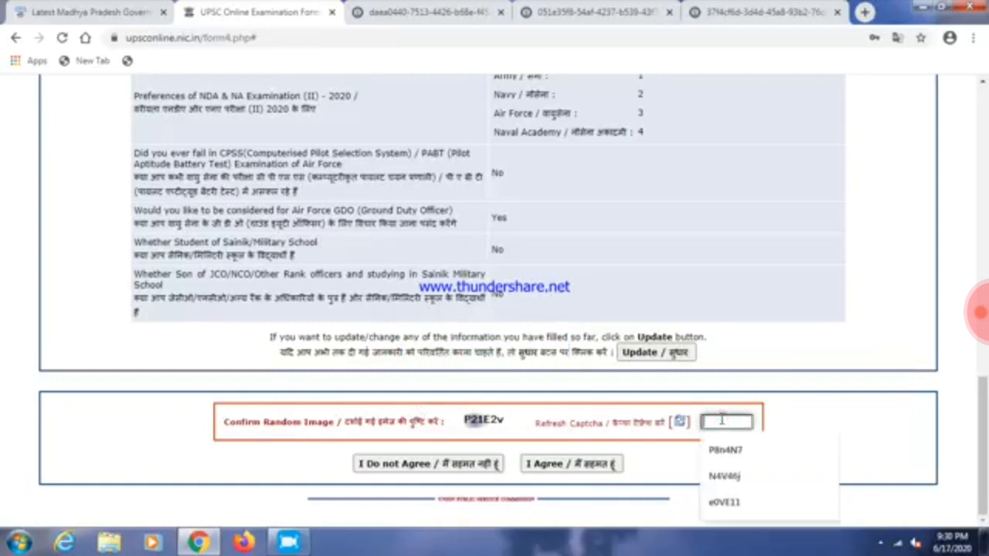
text(P)
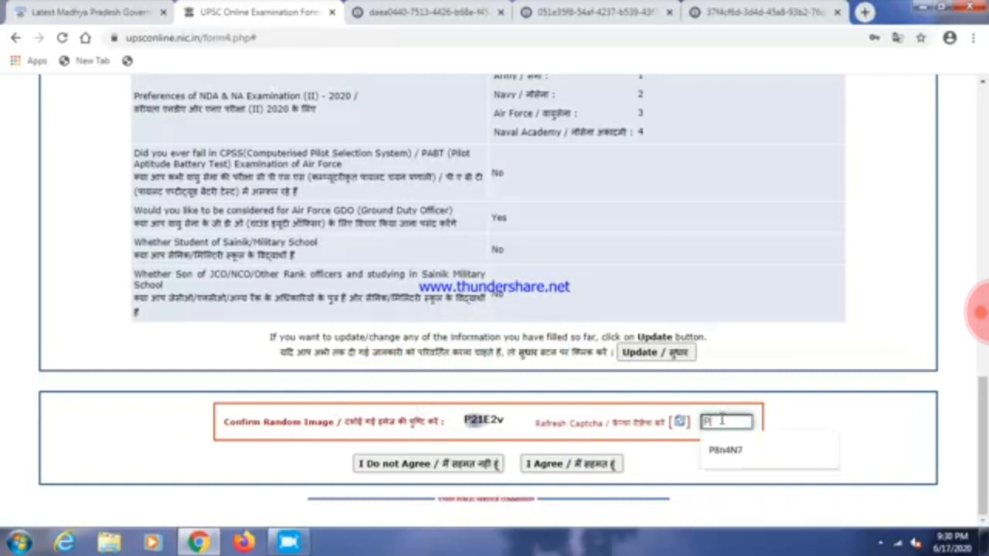
text(21E2v)
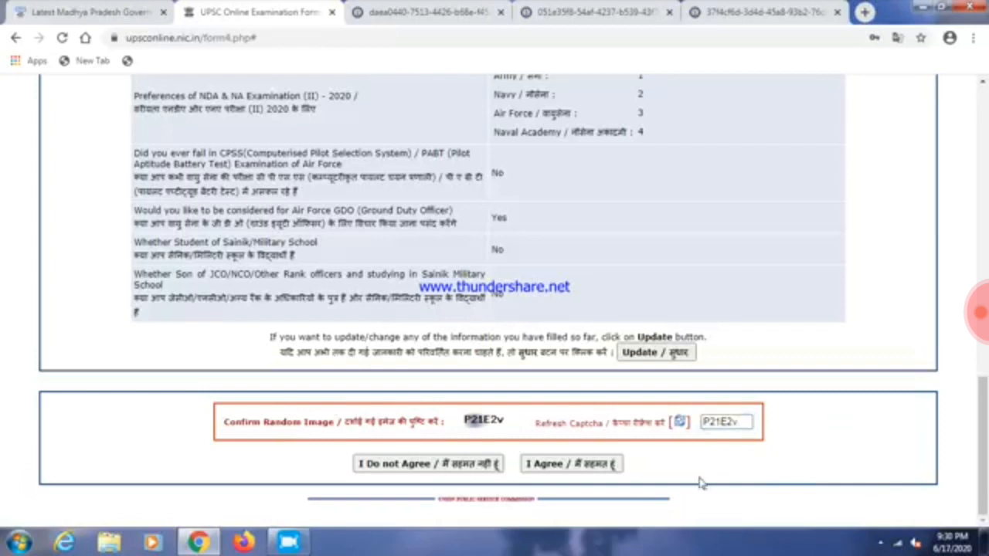
click(570, 465)
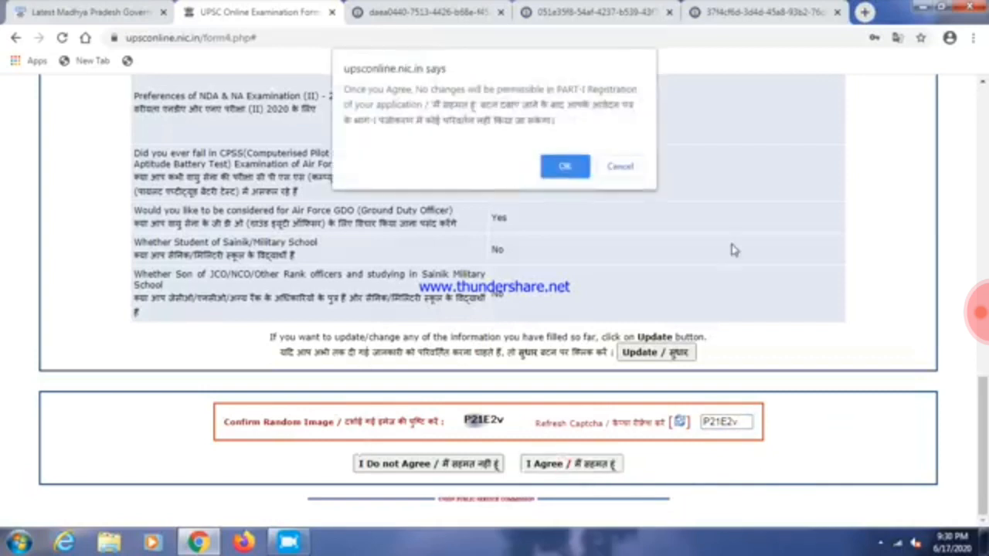
click(567, 166)
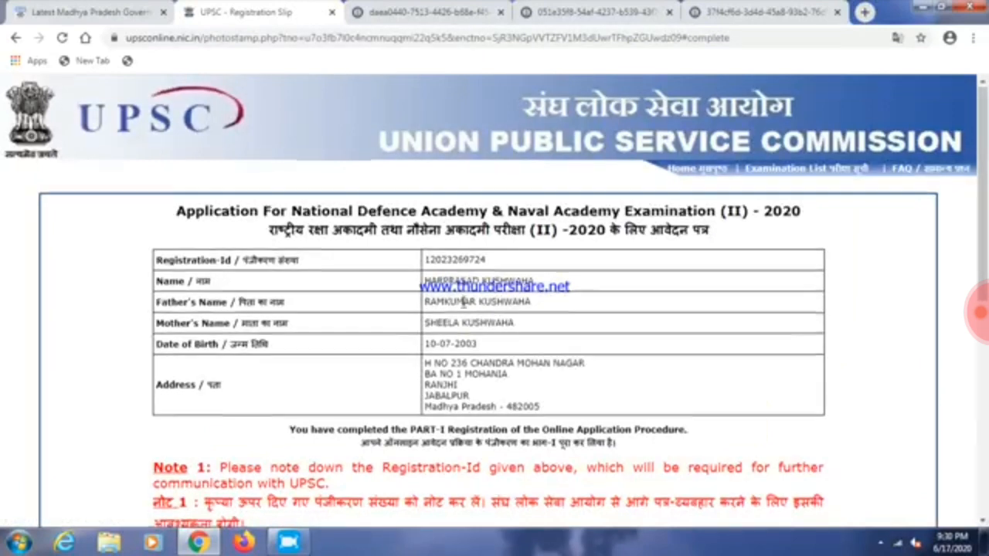
Print the registration slip to PDF as 'UPSC - Registration Slip' on the Desktop
scroll(466, 331, down, 6)
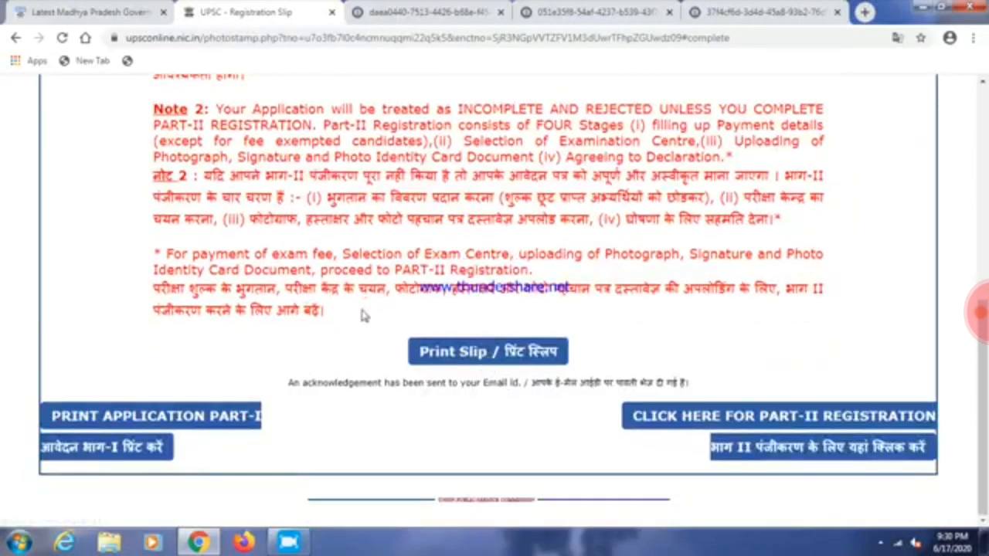
scroll(333, 340, up, 6)
scroll(352, 372, down, 6)
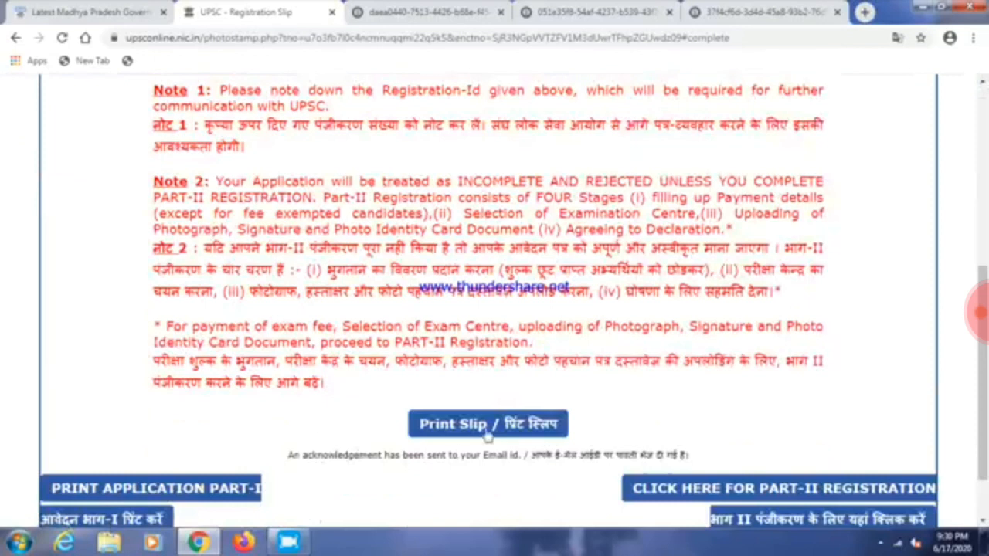
click(489, 424)
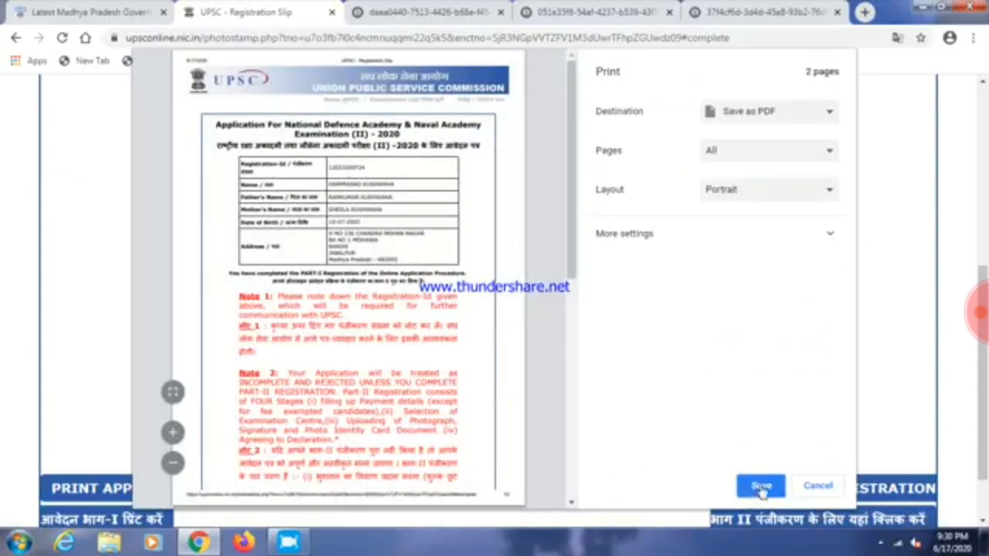
click(761, 487)
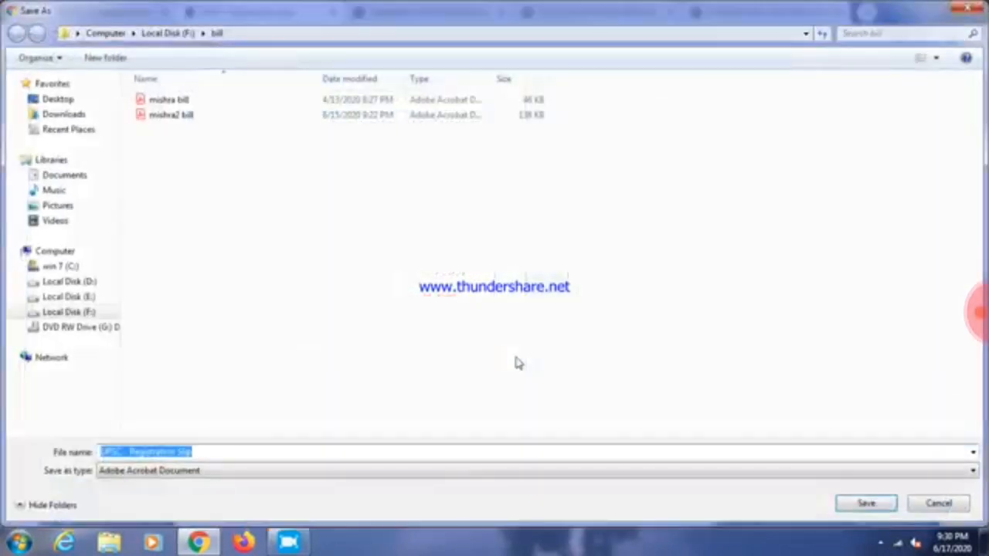
click(58, 99)
click(866, 503)
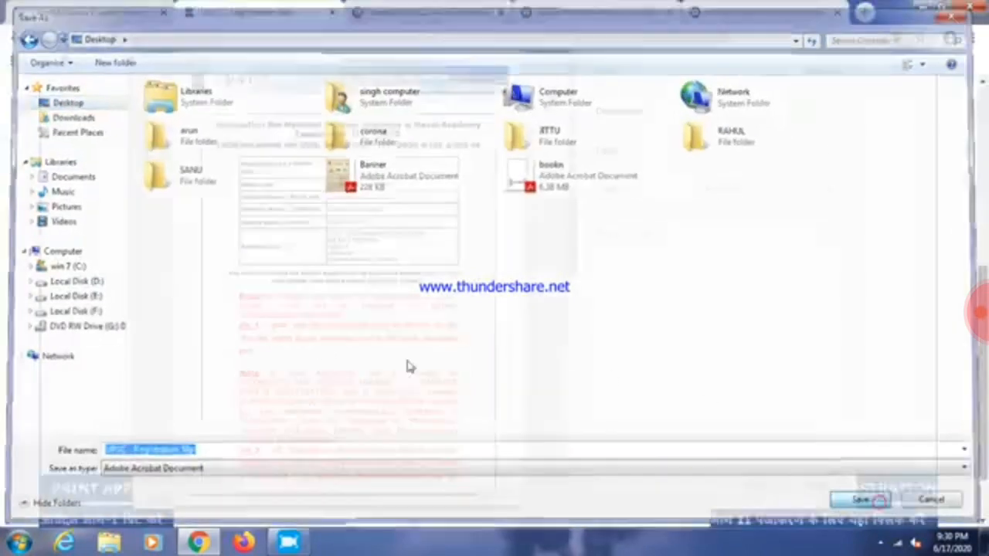
scroll(565, 344, up, 5)
scroll(565, 343, down, 6)
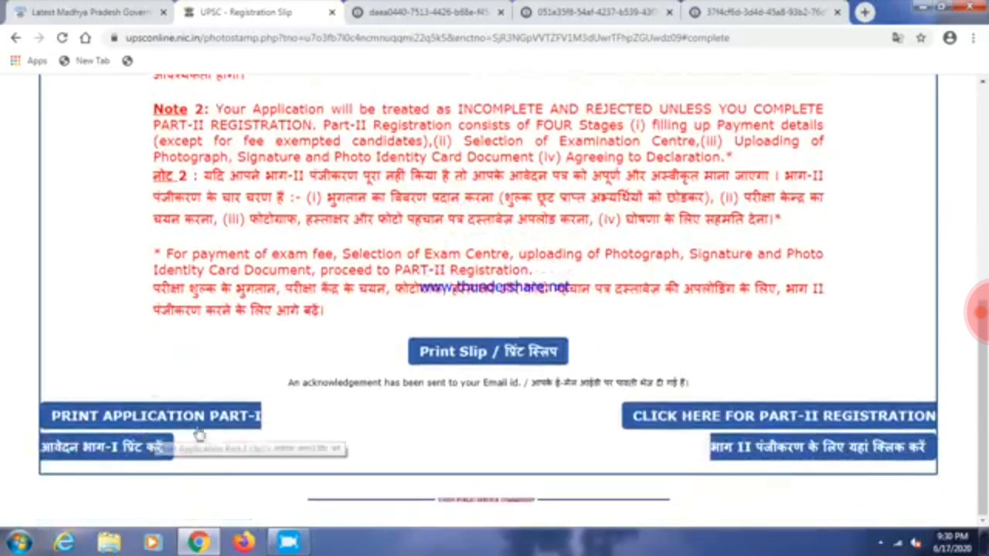
Launch the Part-II registration and select the Registration-Id on the slip
click(785, 419)
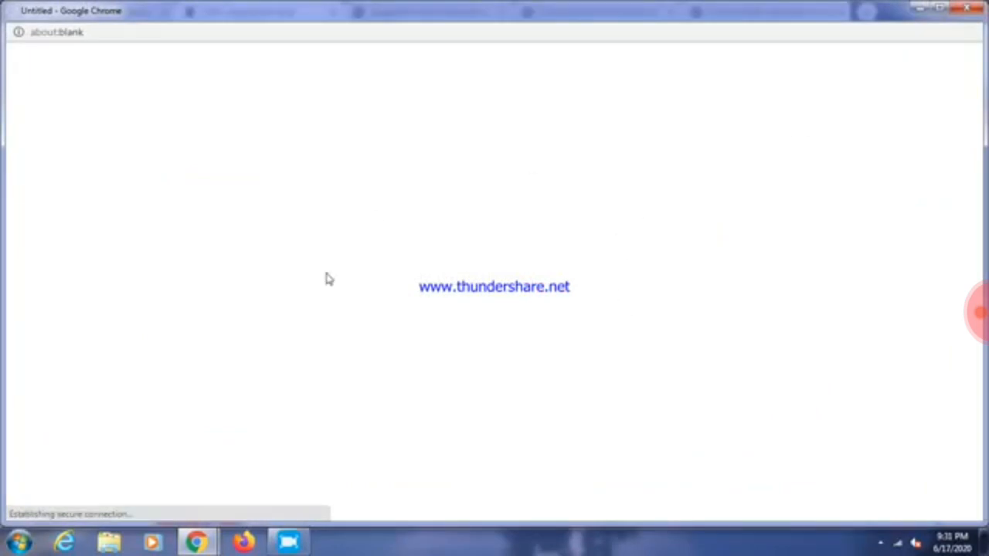
mouse_move(197, 543)
click(151, 495)
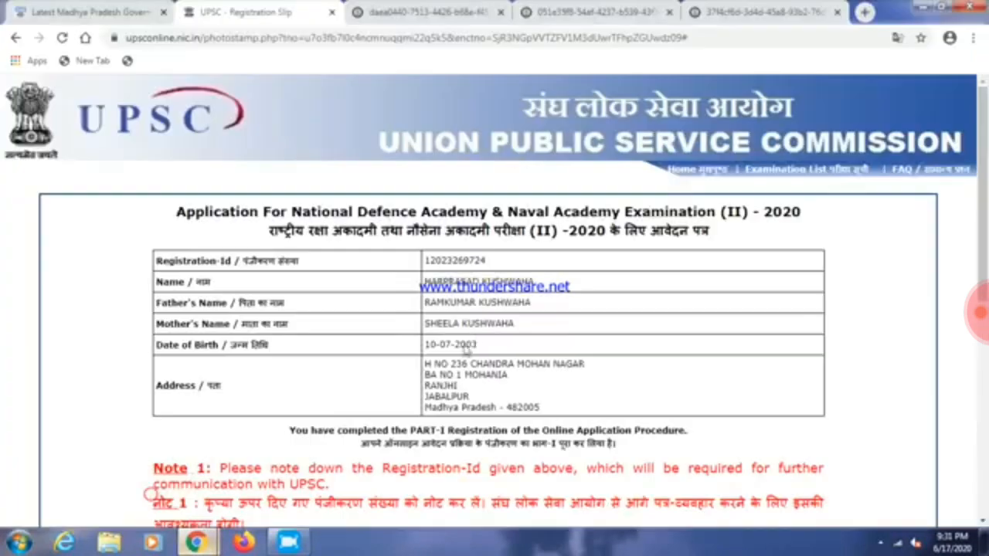
double_click(437, 261)
key(ctrl+c)
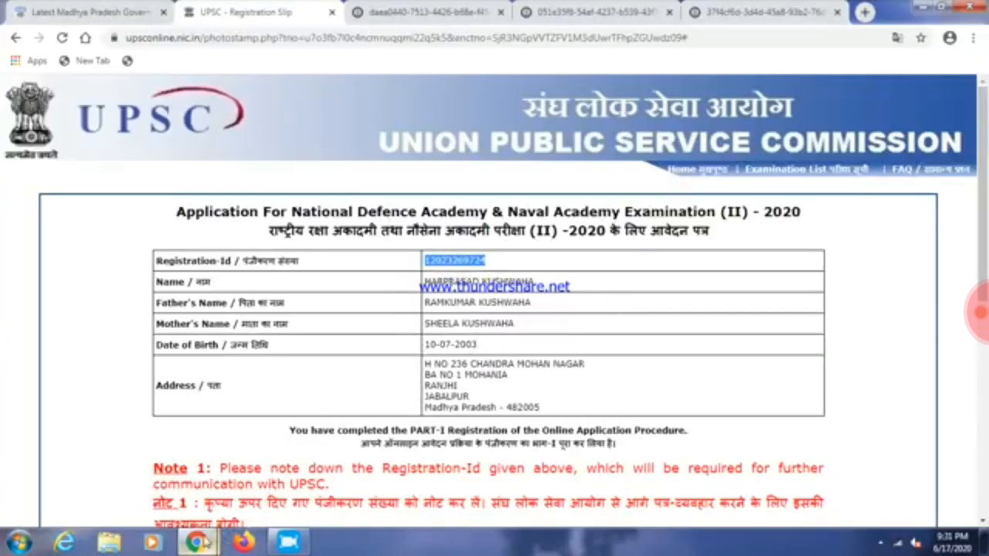
mouse_move(197, 543)
click(291, 502)
click(542, 298)
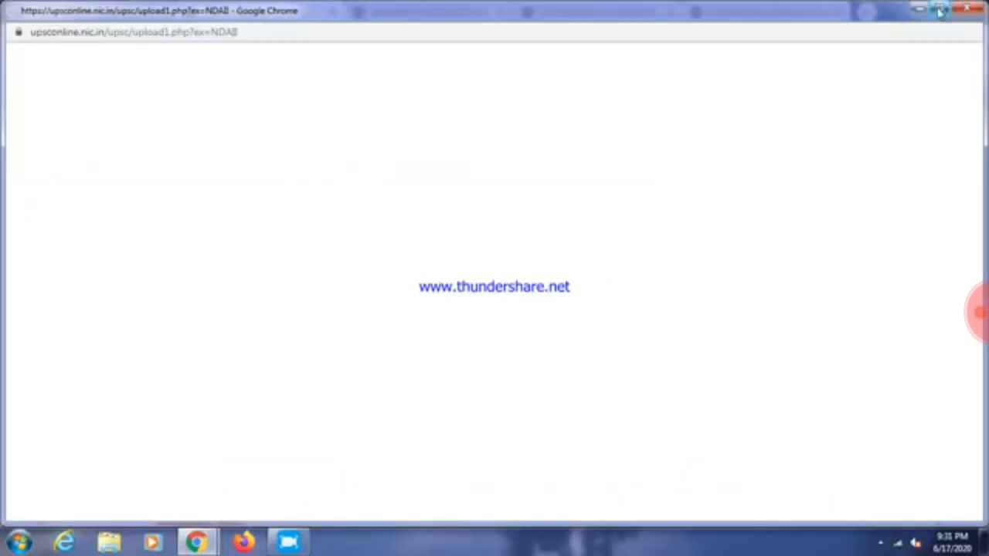
Restore the Part-II pop-up to a smaller window and drag it into view
double_click(760, 17)
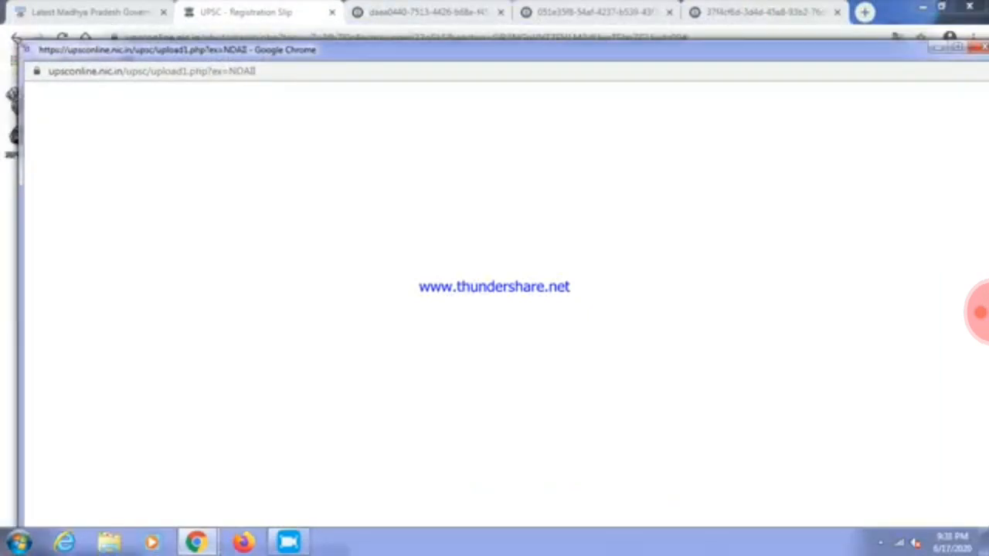
drag(881, 138, 634, 84)
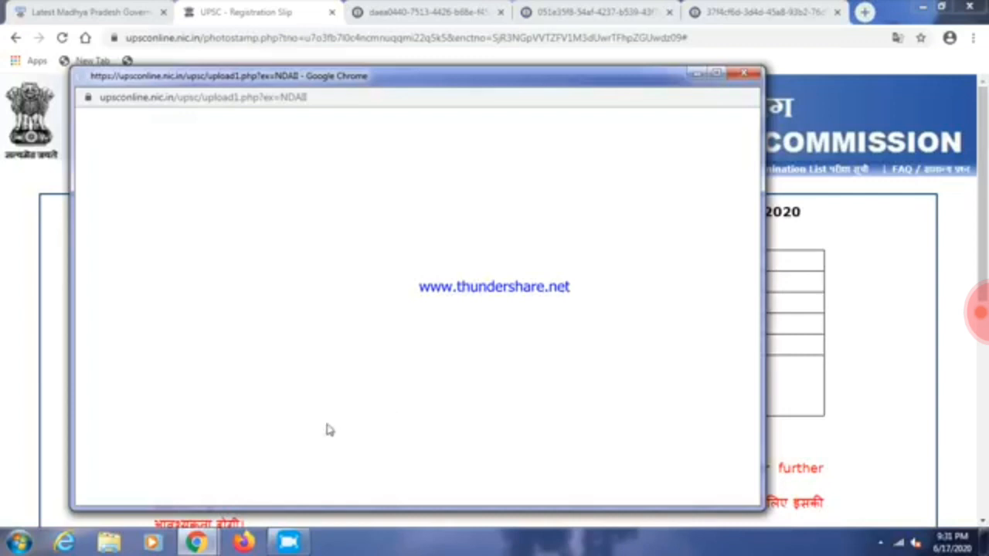
mouse_move(195, 544)
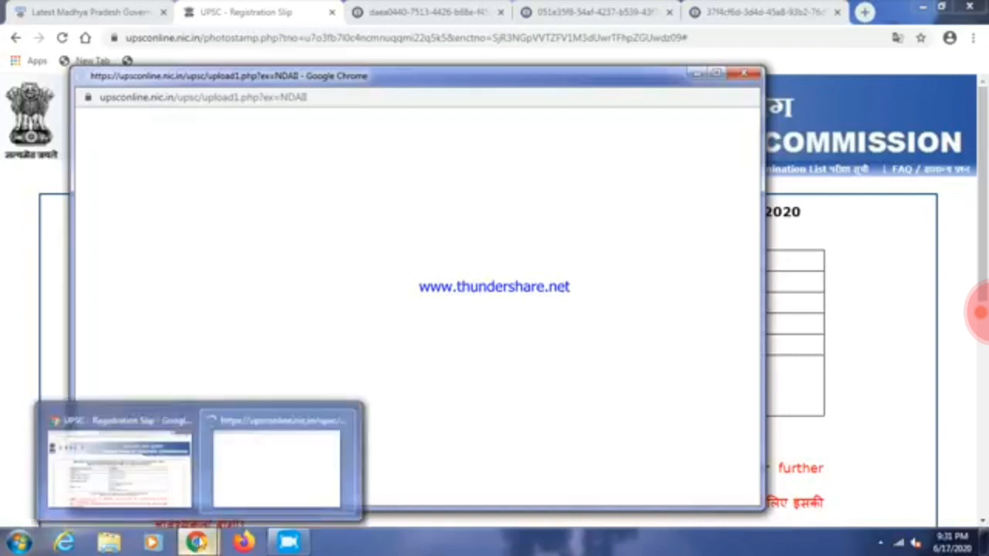
click(254, 484)
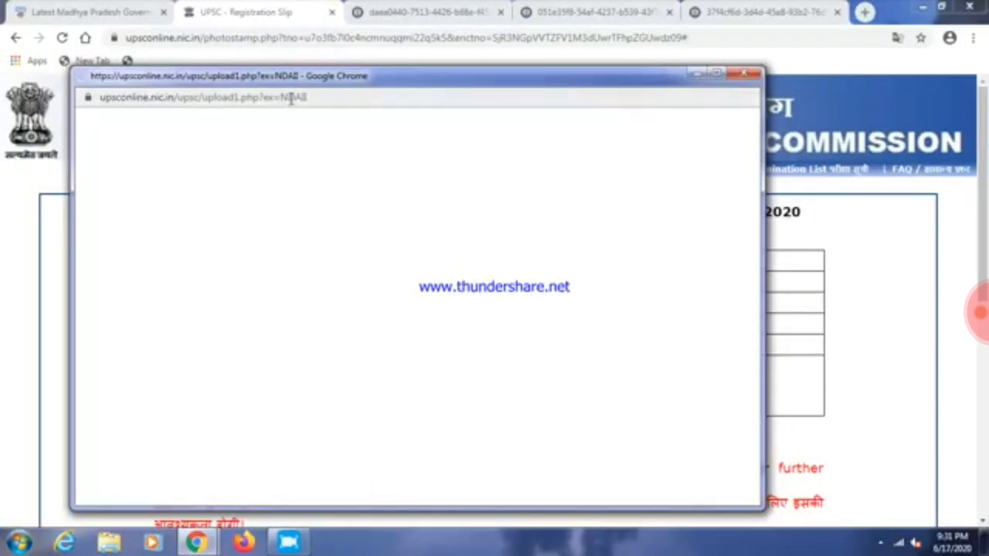
click(292, 98)
click(494, 212)
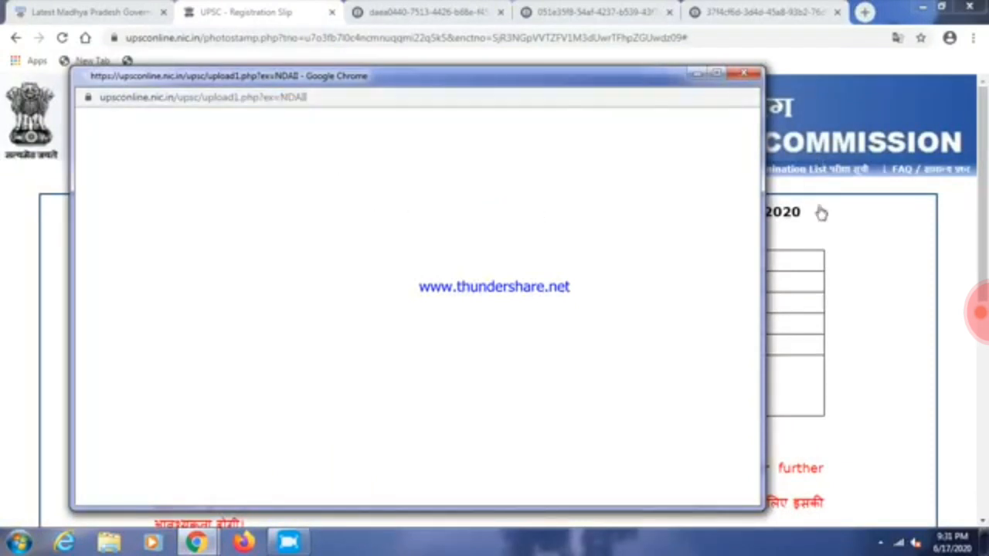
click(811, 288)
scroll(808, 287, down, 5)
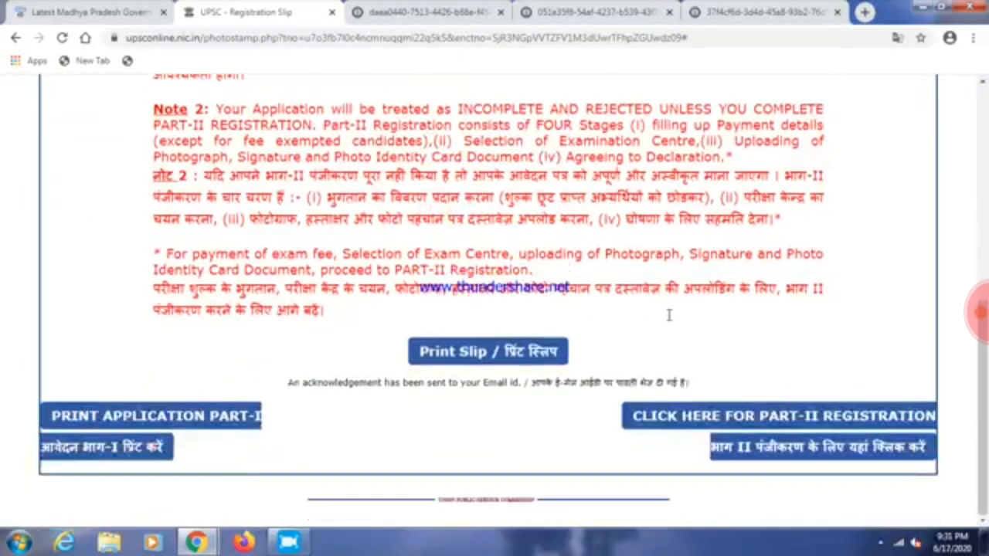
click(841, 451)
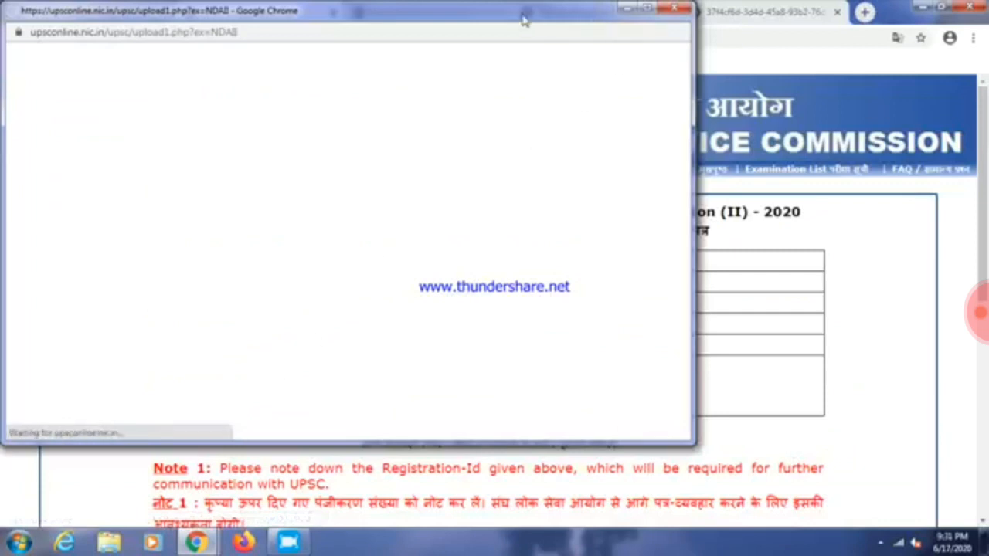
drag(526, 14, 622, 144)
Paste the Registration-Id and pick July 10 as the date of birth
click(435, 382)
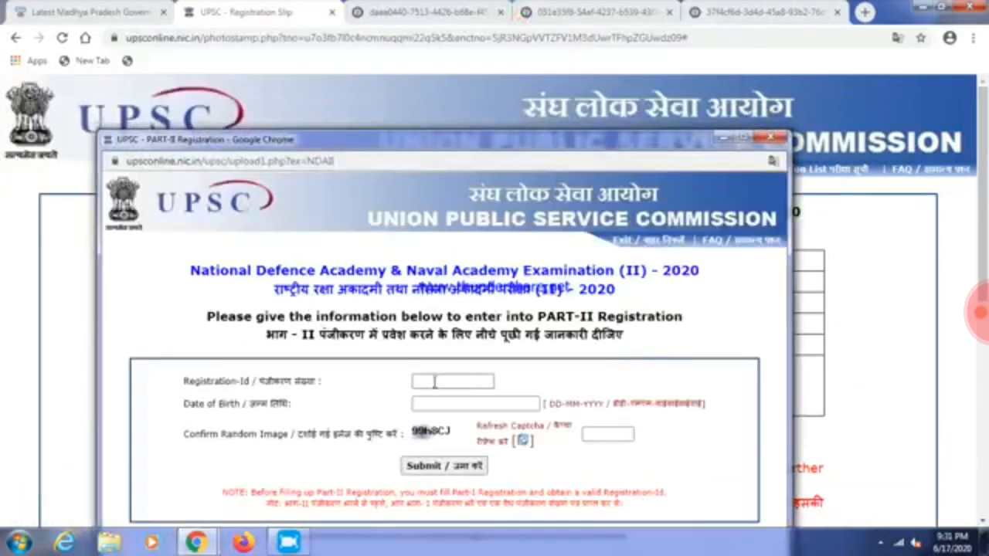
key(ctrl+v)
click(578, 372)
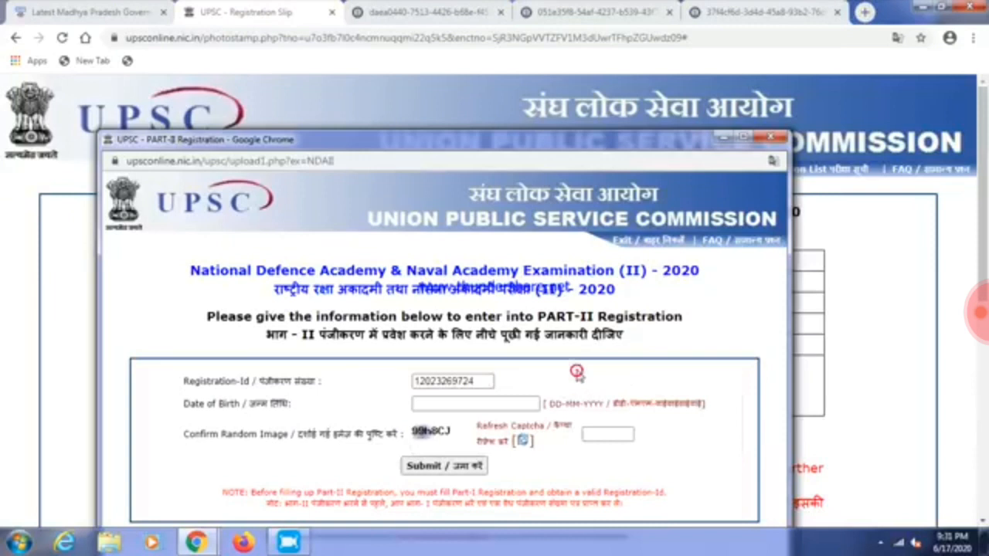
click(449, 401)
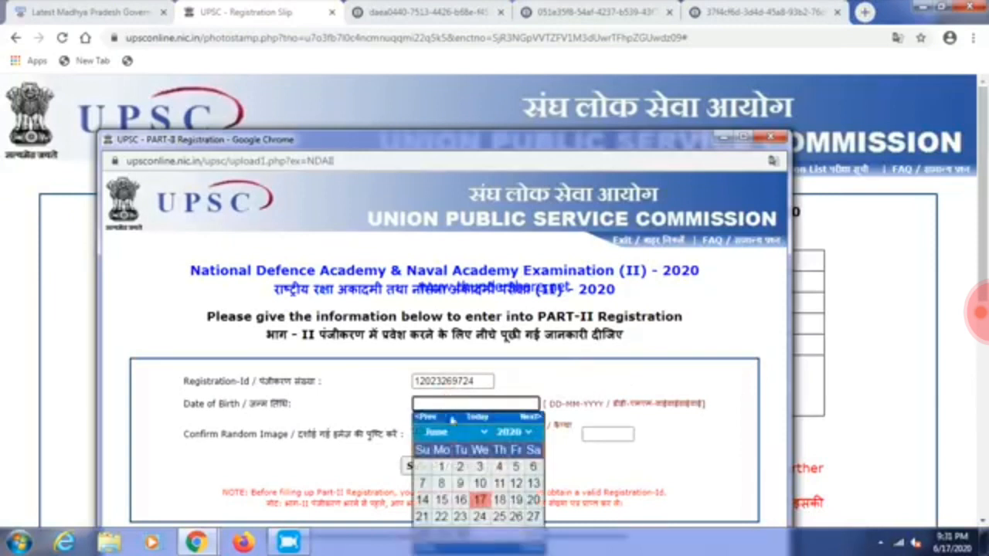
click(522, 432)
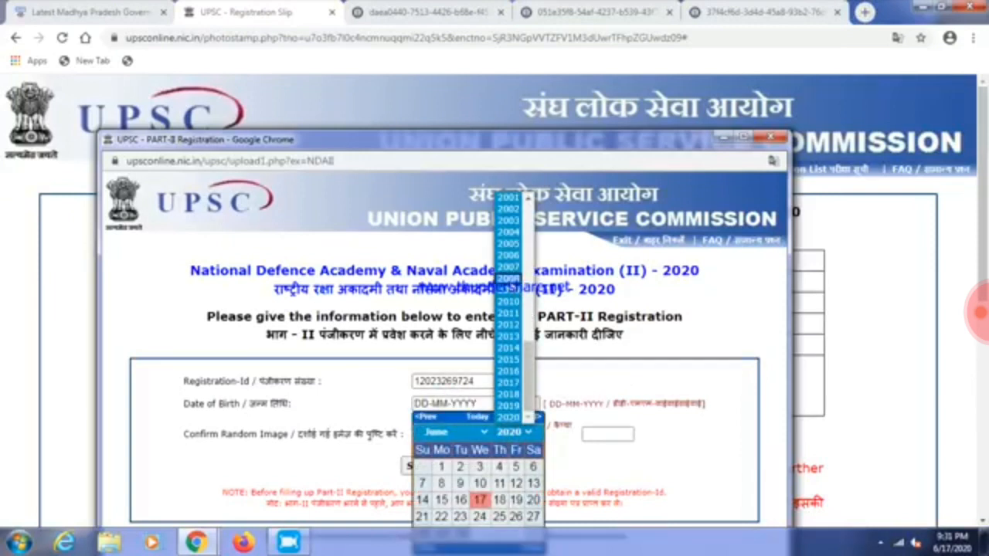
scroll(519, 306, up, 4)
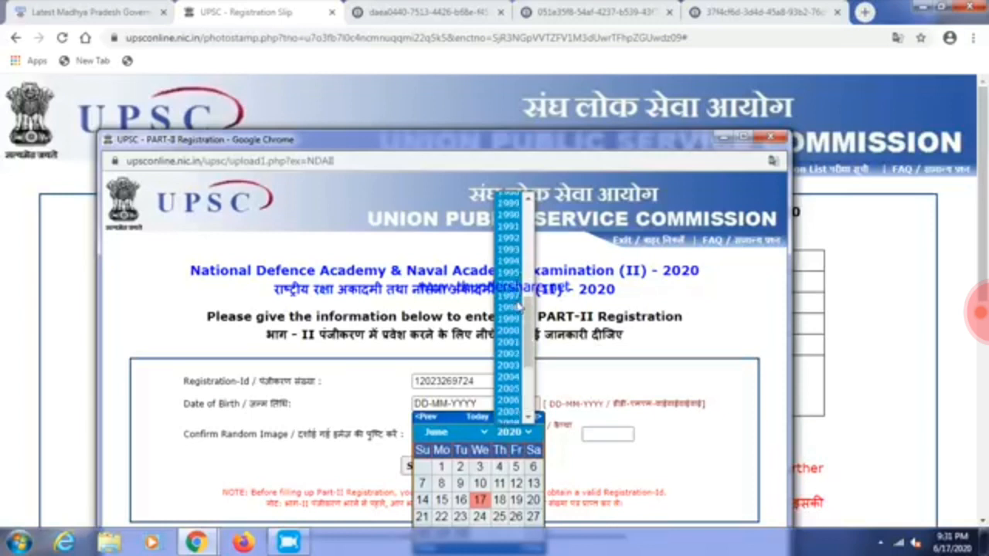
click(483, 434)
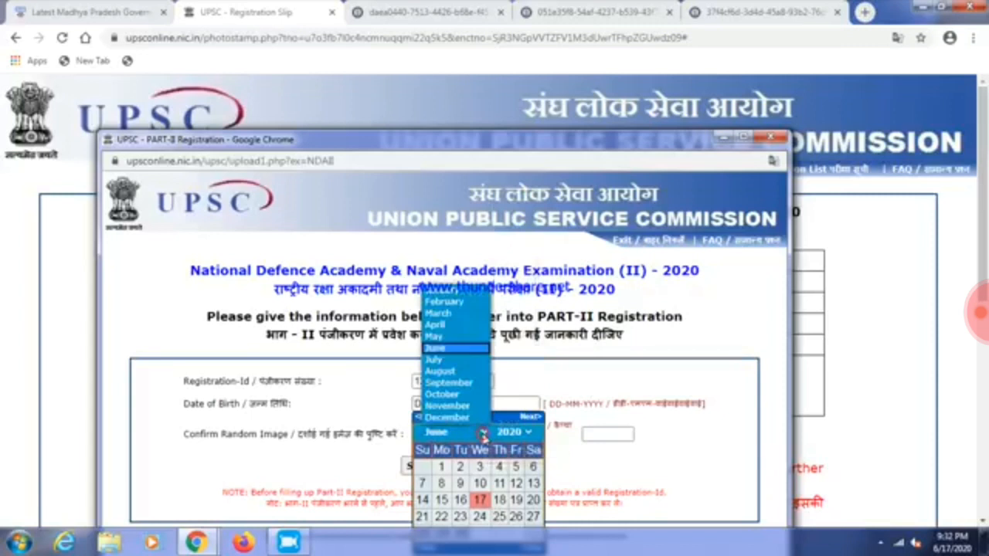
click(448, 361)
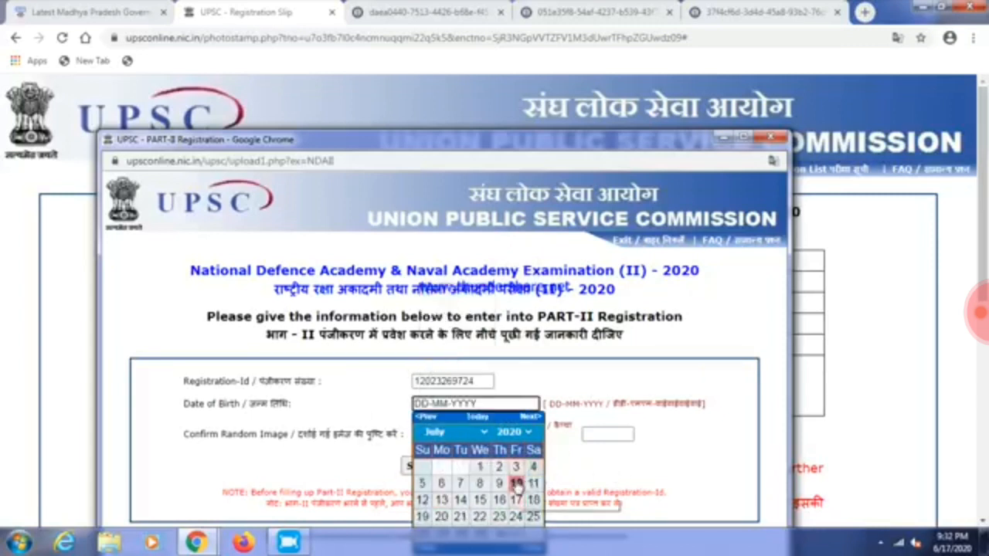
click(516, 485)
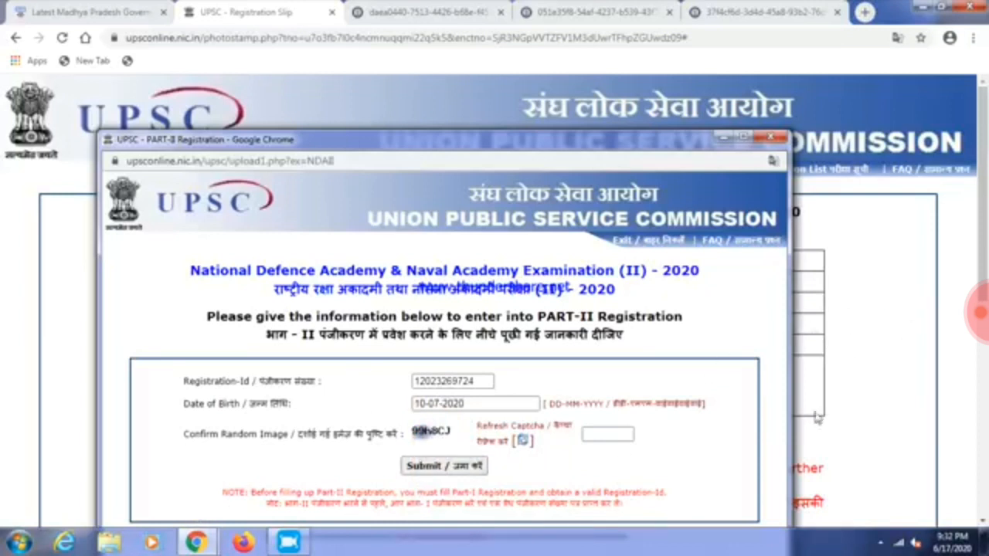
Correct the birth year to 2003 so the date reads 10-07-2003
click(819, 375)
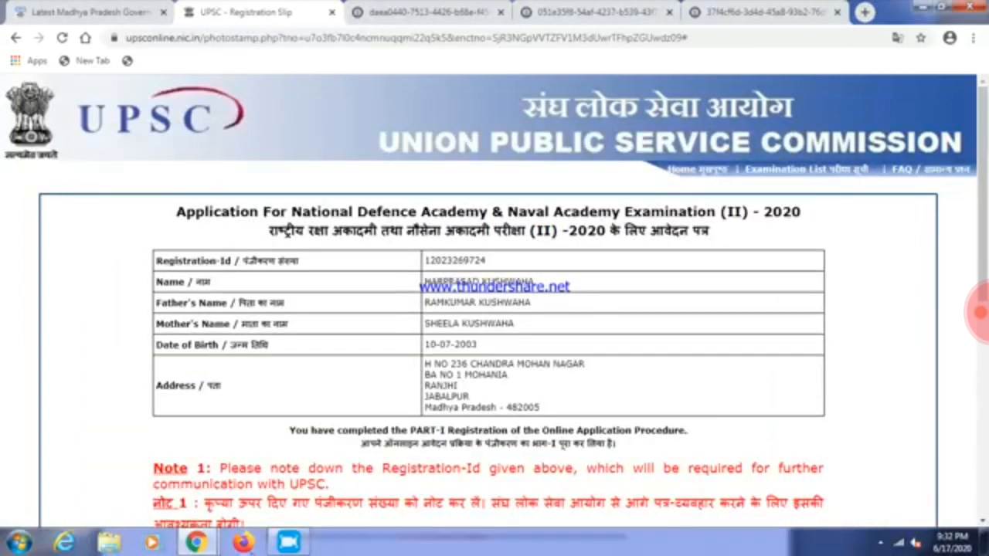
mouse_move(196, 542)
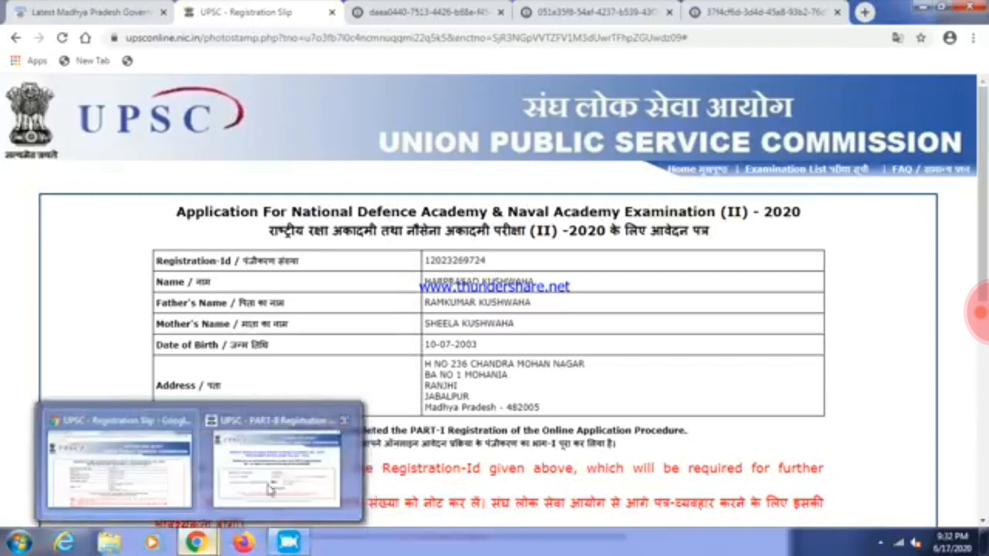
click(269, 488)
click(506, 404)
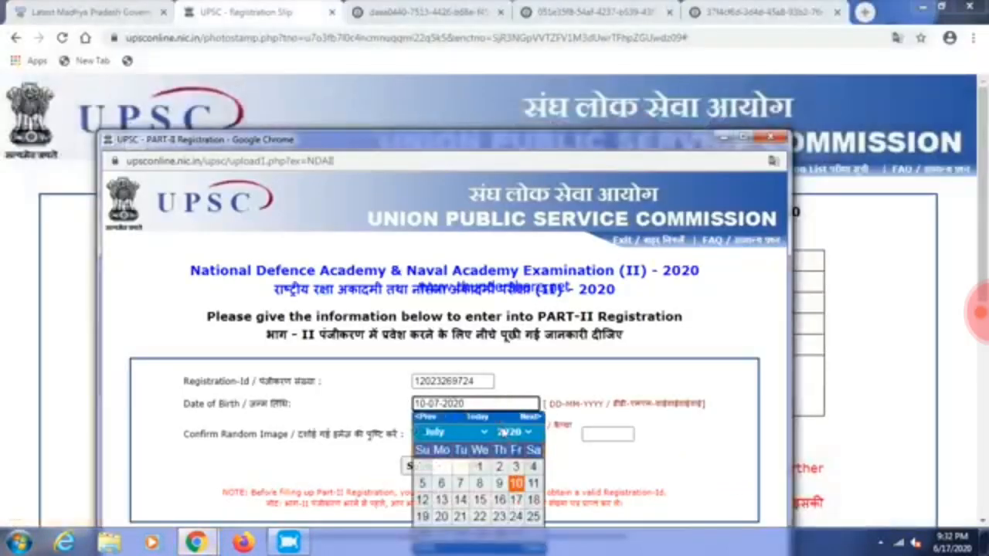
click(516, 432)
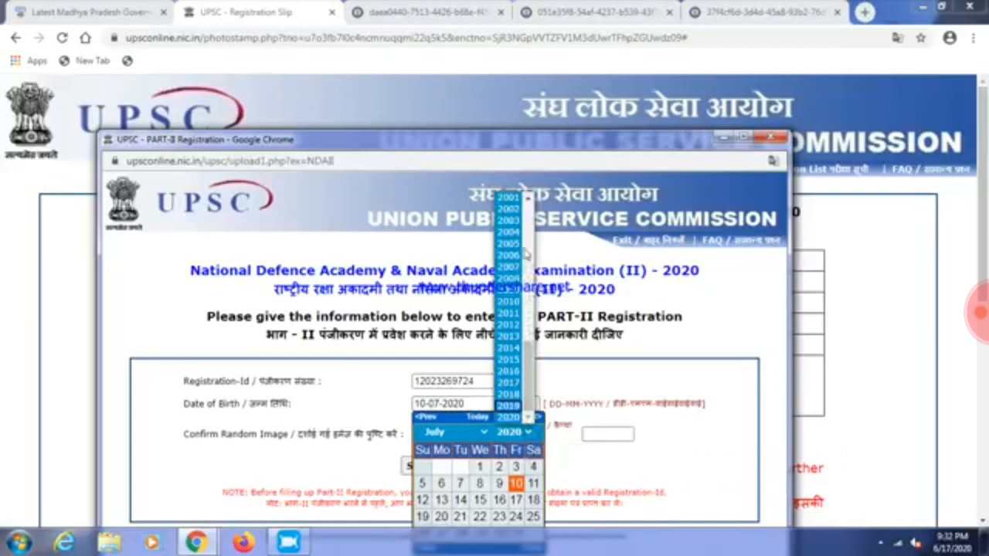
click(508, 220)
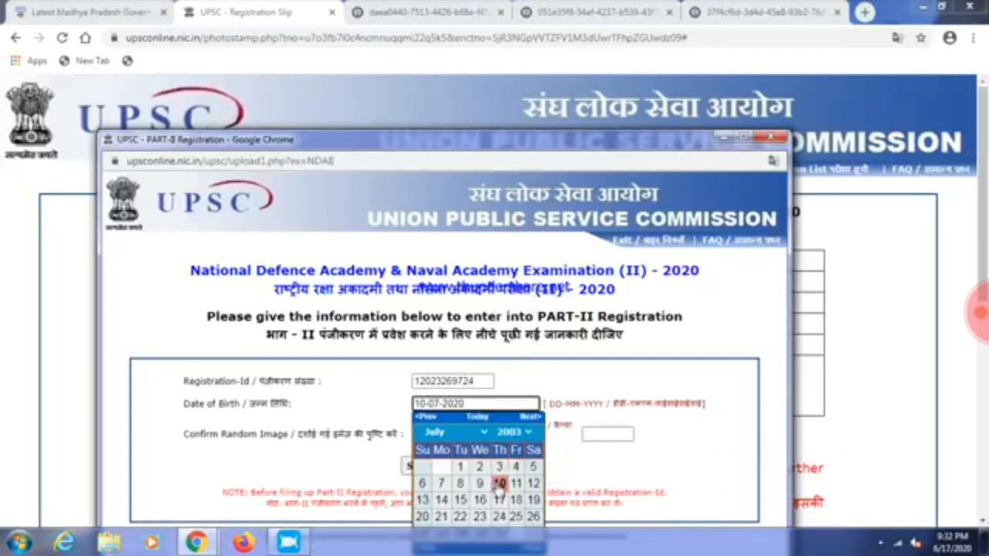
click(500, 486)
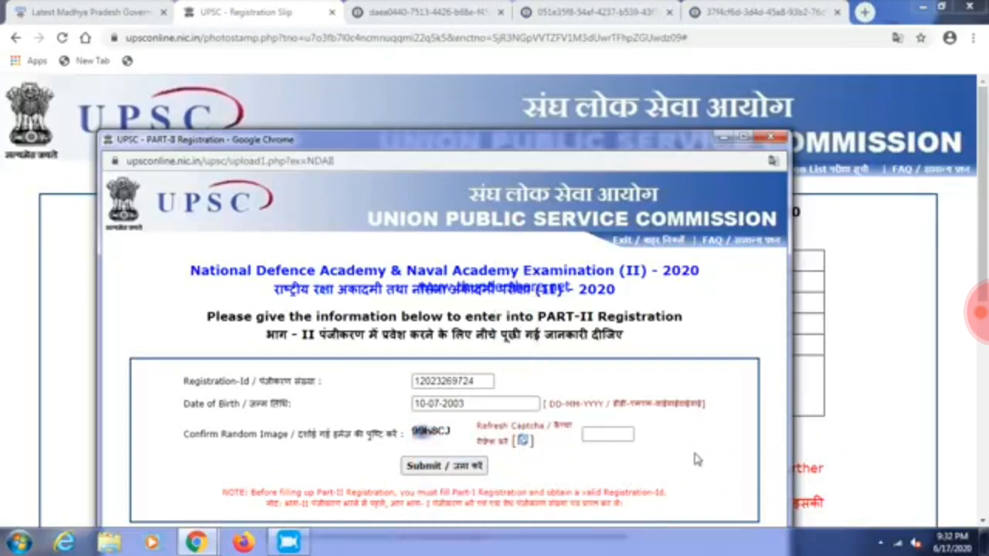
click(607, 434)
Type the captcha, submit the Part-II entry form, and maximize the pop-up
text(99h8CJ)
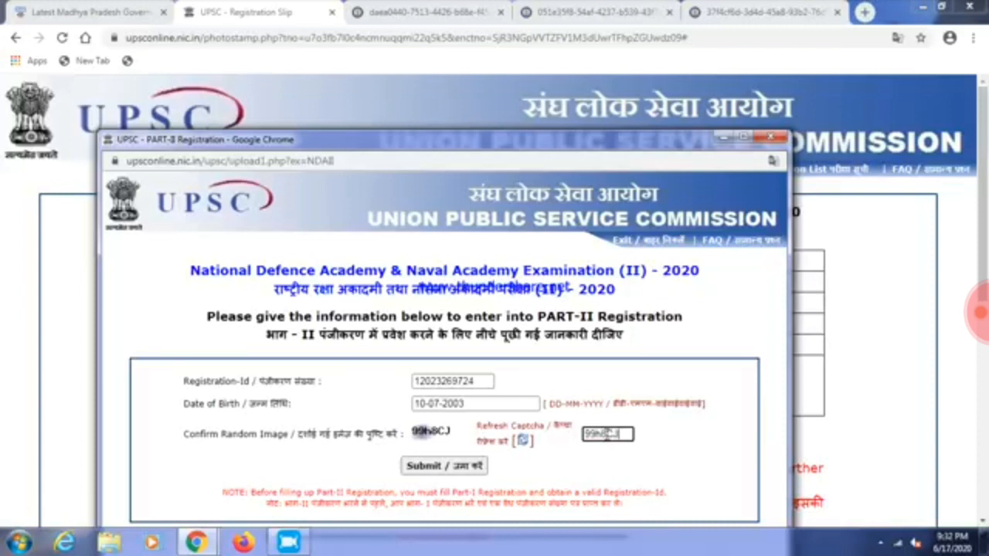
click(445, 466)
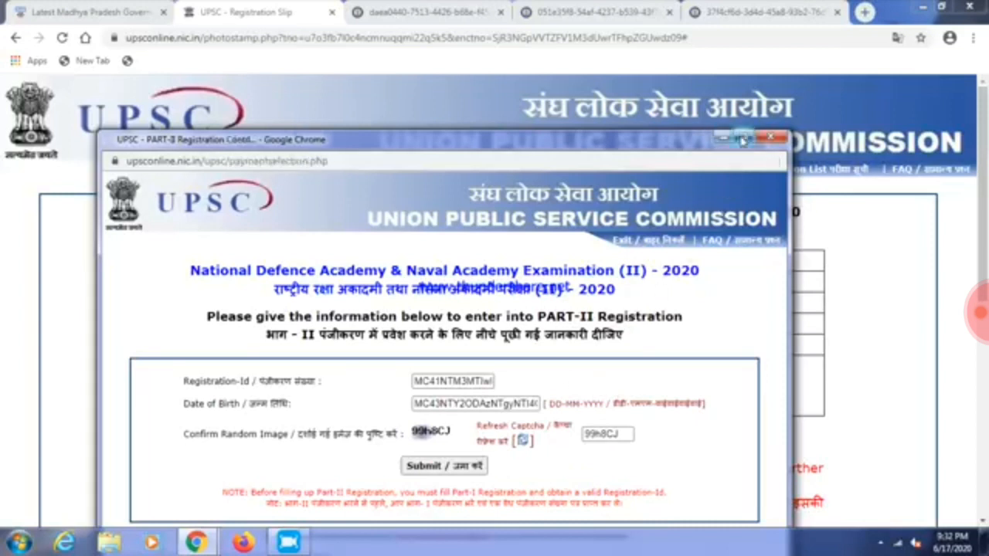
click(742, 139)
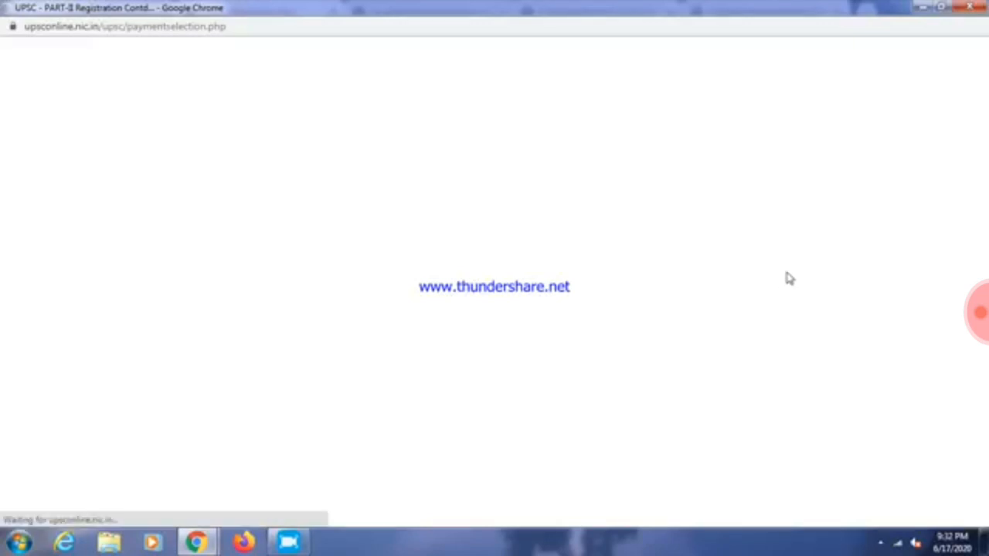
Maximize the payment page and review the cash, card and SBI net banking options
click(943, 8)
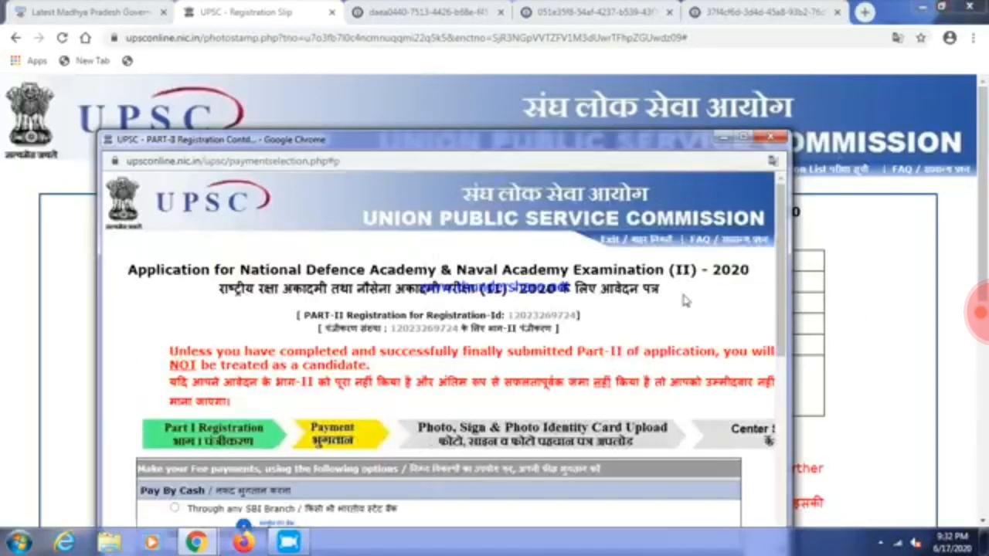
click(743, 138)
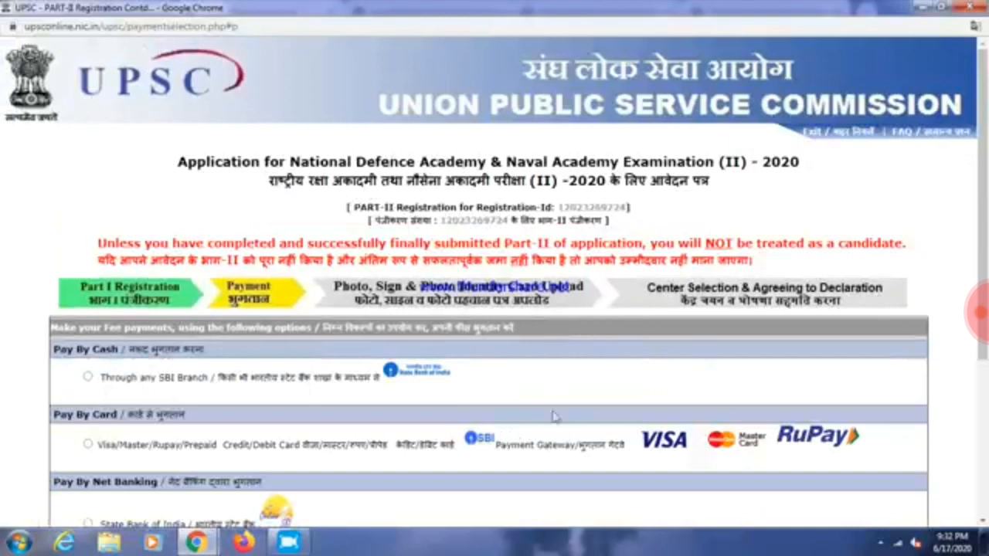
scroll(592, 364, down, 5)
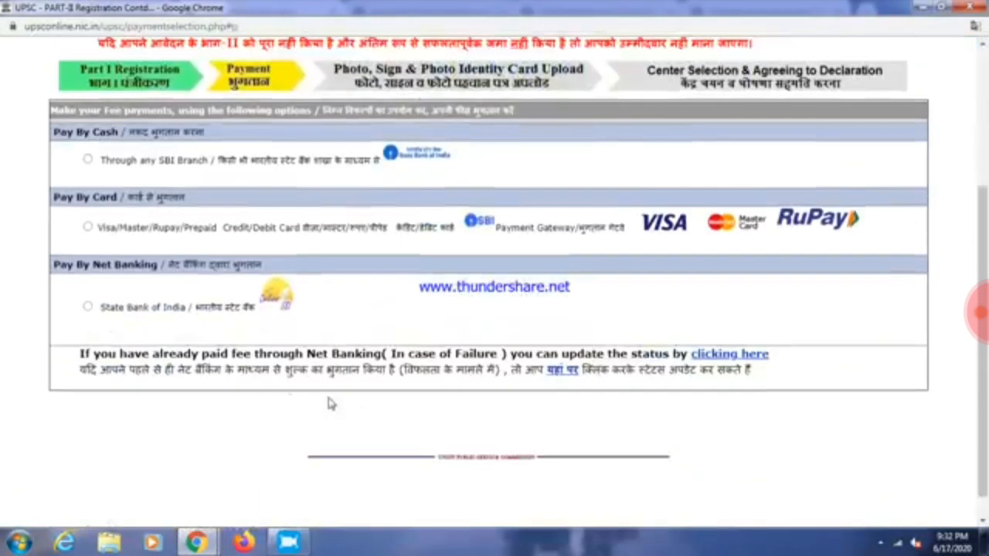
scroll(495, 389, up, 2)
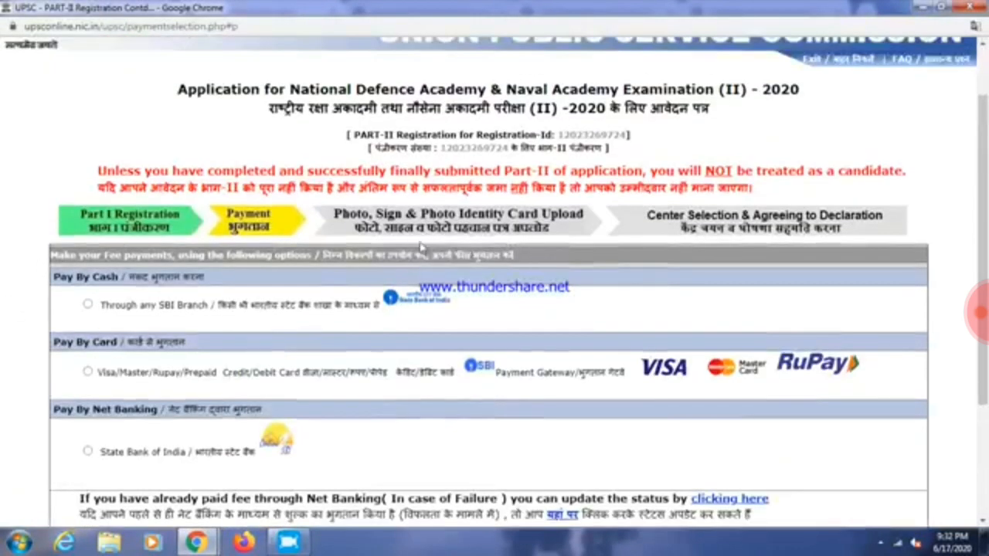
click(335, 216)
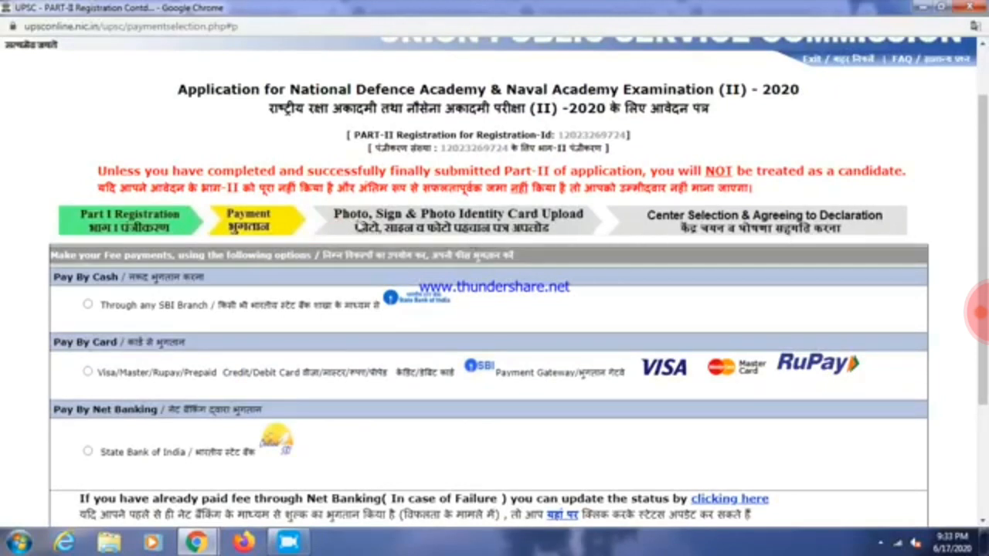
scroll(805, 271, down, 3)
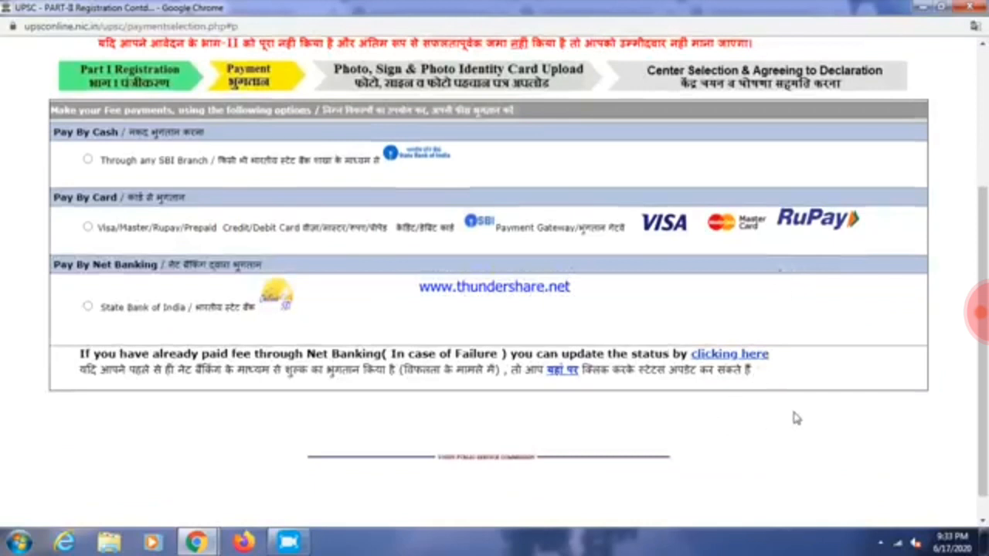
scroll(798, 405, down, 1)
scroll(799, 405, up, 3)
scroll(803, 418, up, 2)
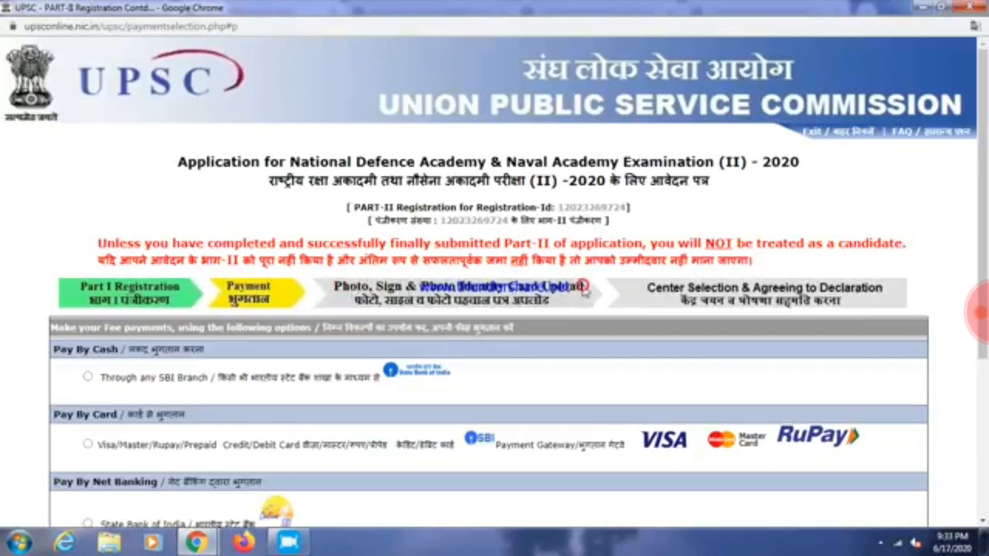
click(883, 547)
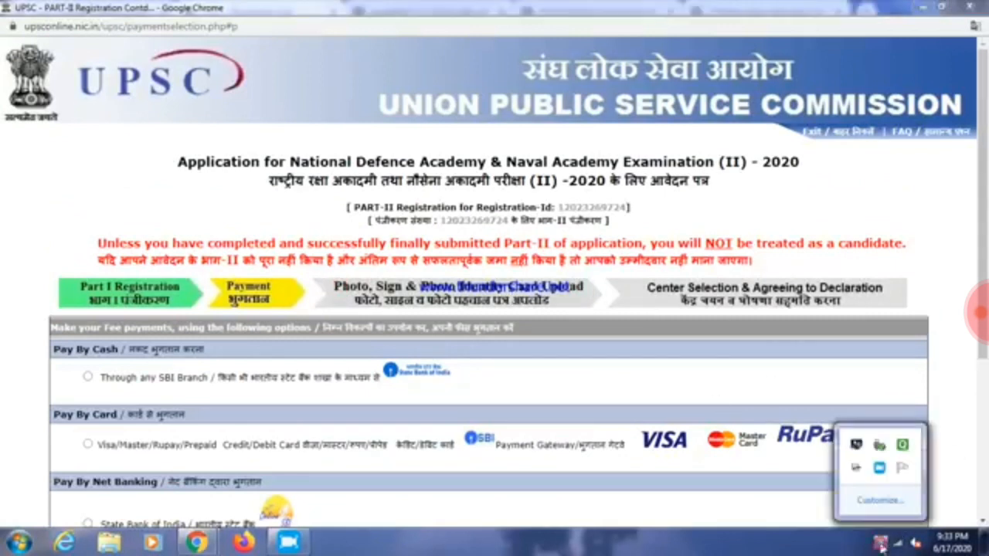